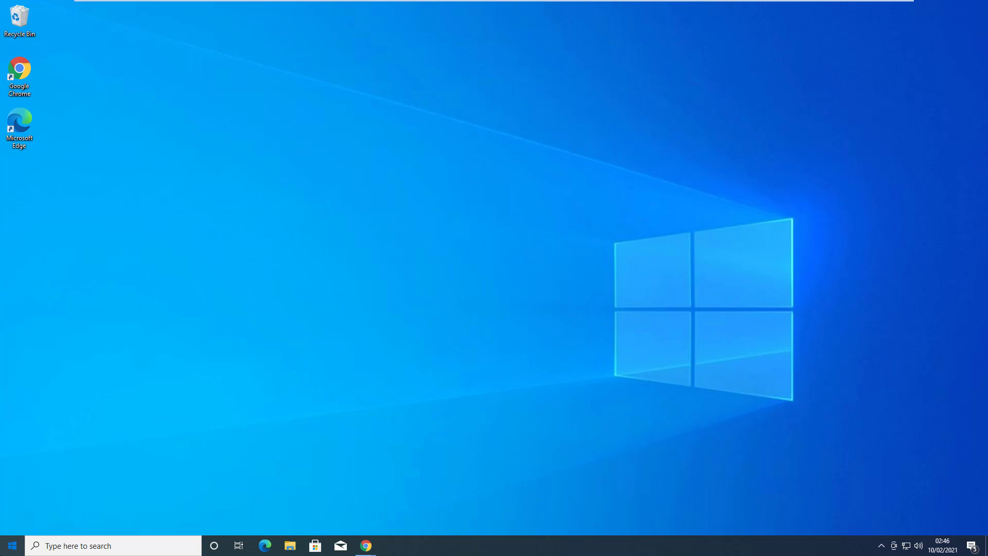
Check the Windows version (20H2) on the About page, then return to Settings home
{"action": "left_click", "coordinate": [13, 545]}
{"action": "left_click", "coordinate": [21, 500]}
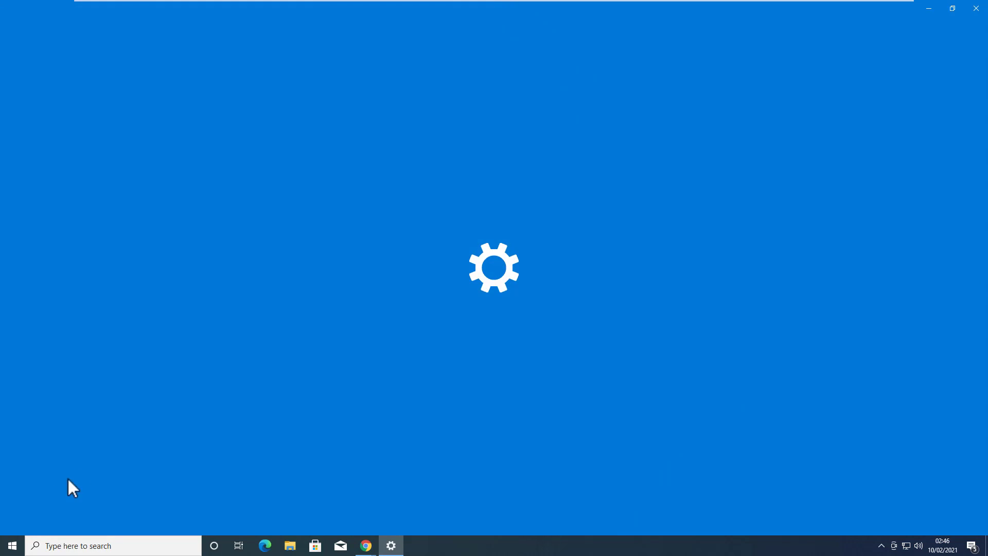
{"action": "left_click", "coordinate": [226, 174]}
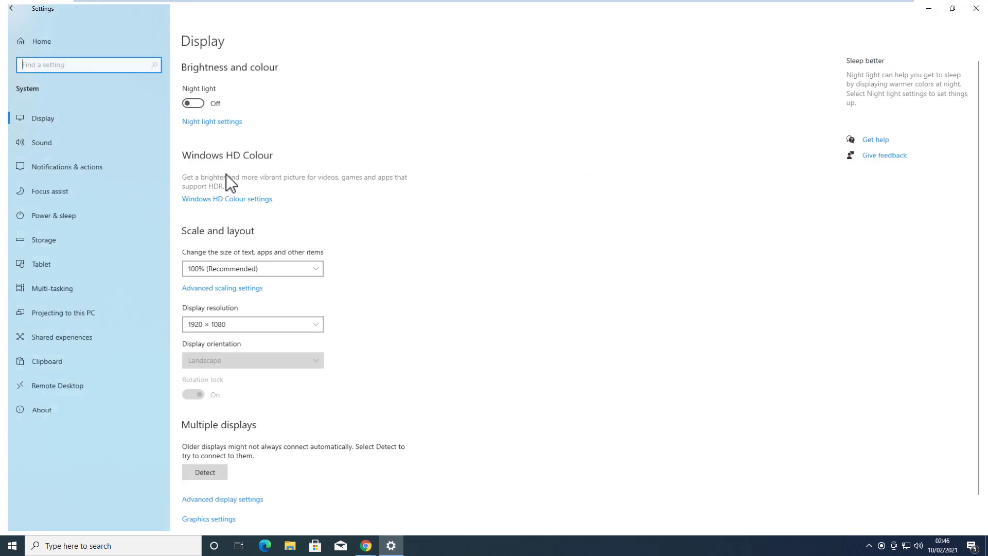
{"action": "left_click", "coordinate": [76, 409]}
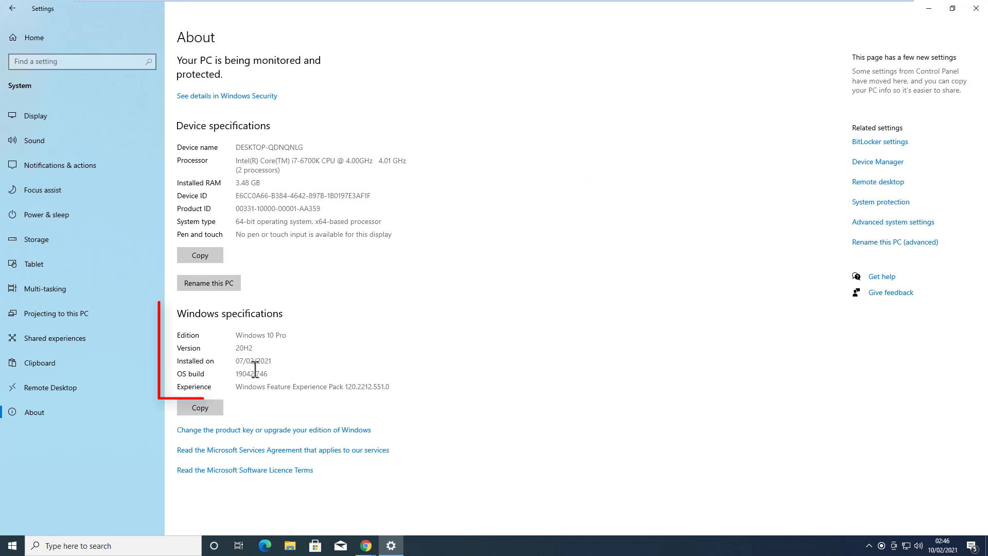
{"action": "double_click", "coordinate": [244, 349]}
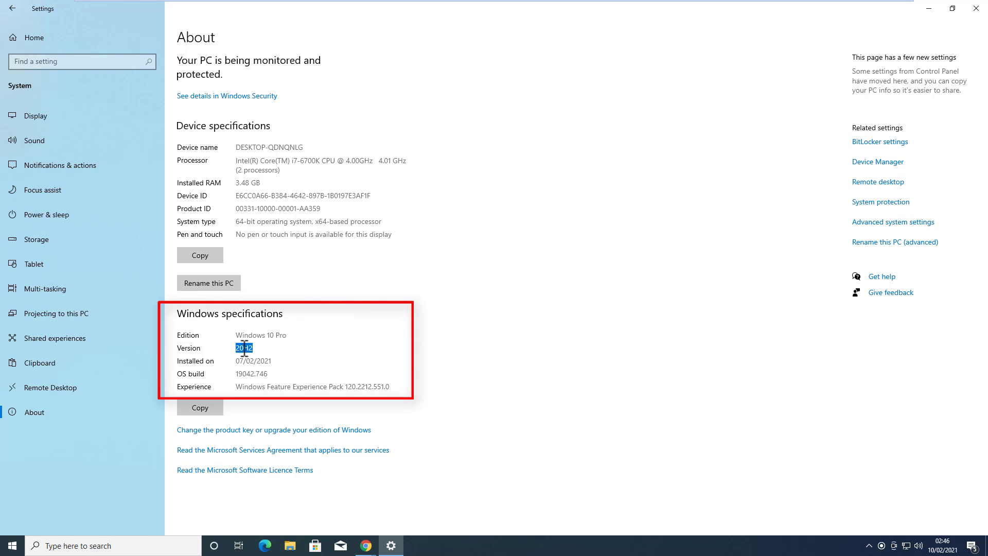
{"action": "left_click", "coordinate": [326, 349]}
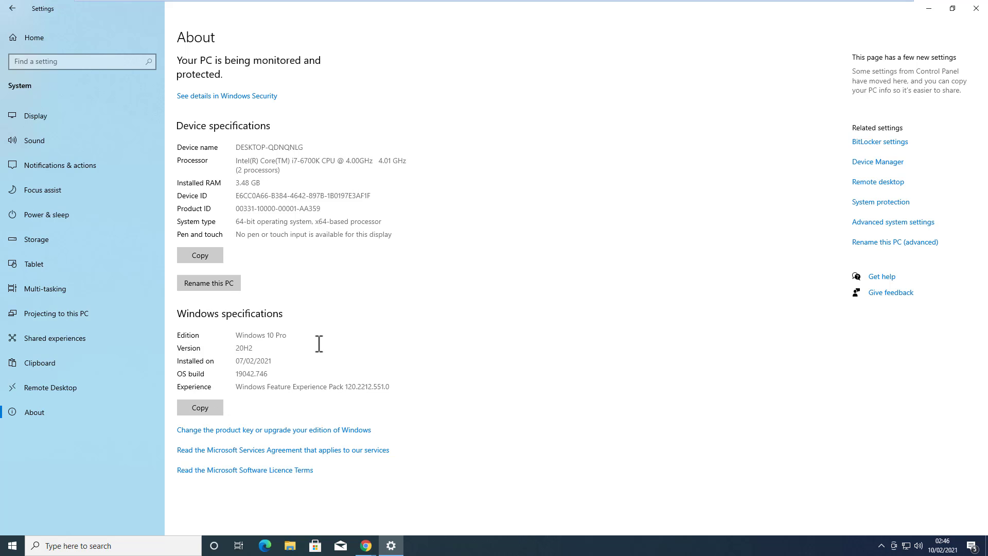
{"action": "left_click", "coordinate": [15, 8]}
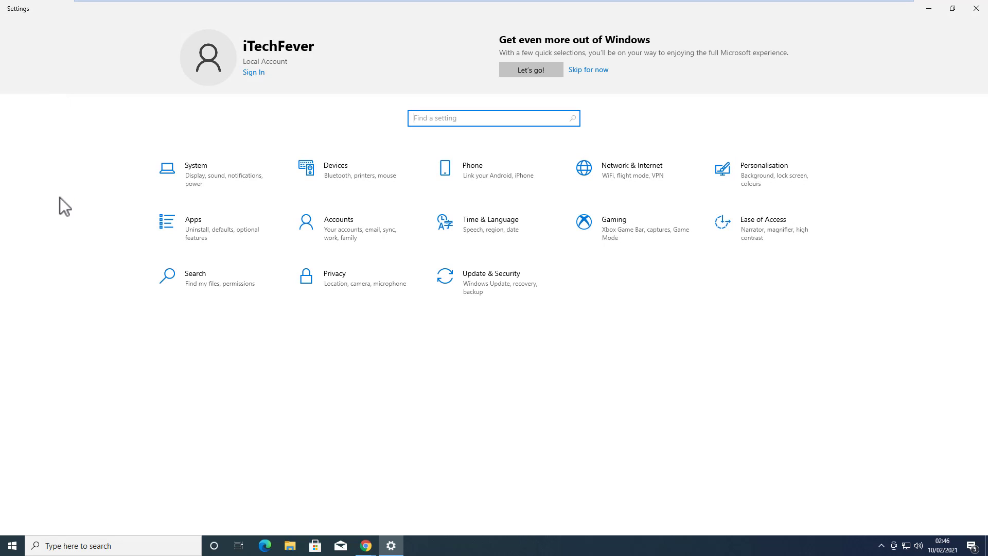
Inspect Apps & features entries from Alarms & Clock through Cortana and Feedback Hub, then minimize Settings
{"action": "left_click", "coordinate": [215, 235]}
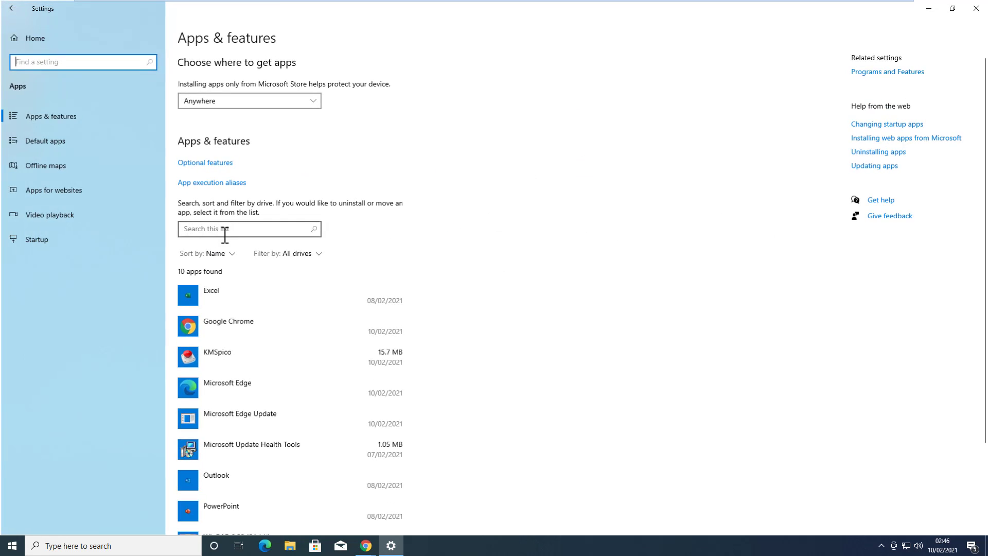
{"action": "left_click", "coordinate": [337, 291]}
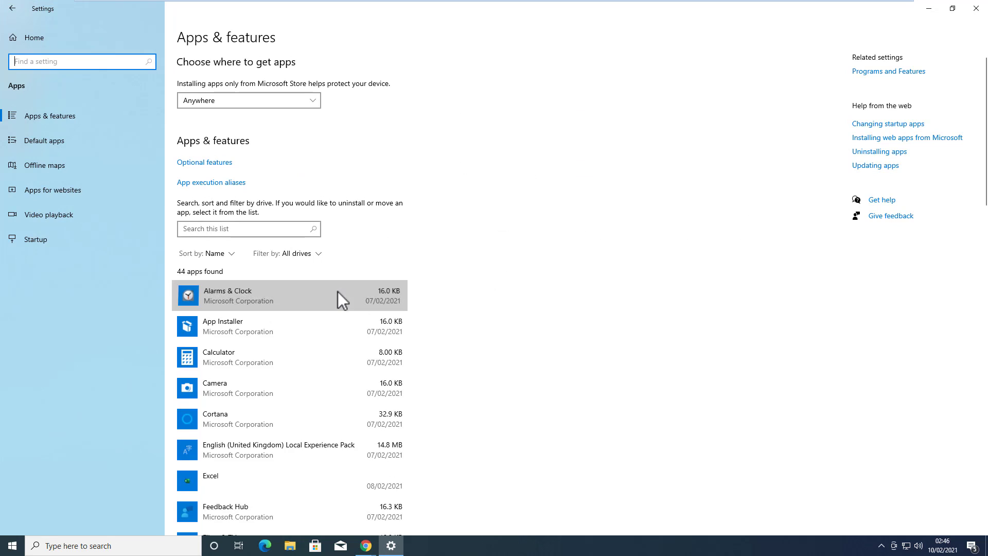
{"action": "left_click", "coordinate": [292, 370]}
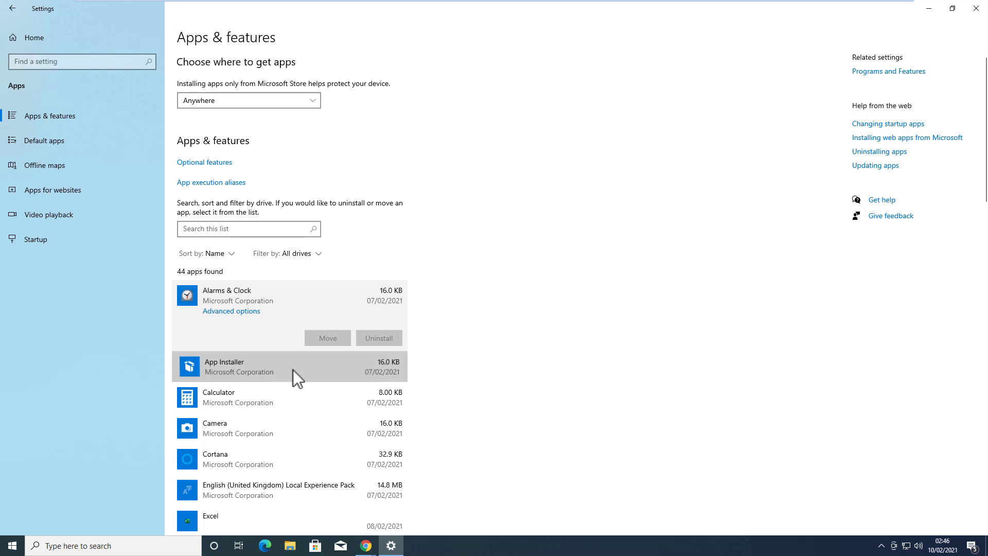
{"action": "left_click", "coordinate": [333, 394]}
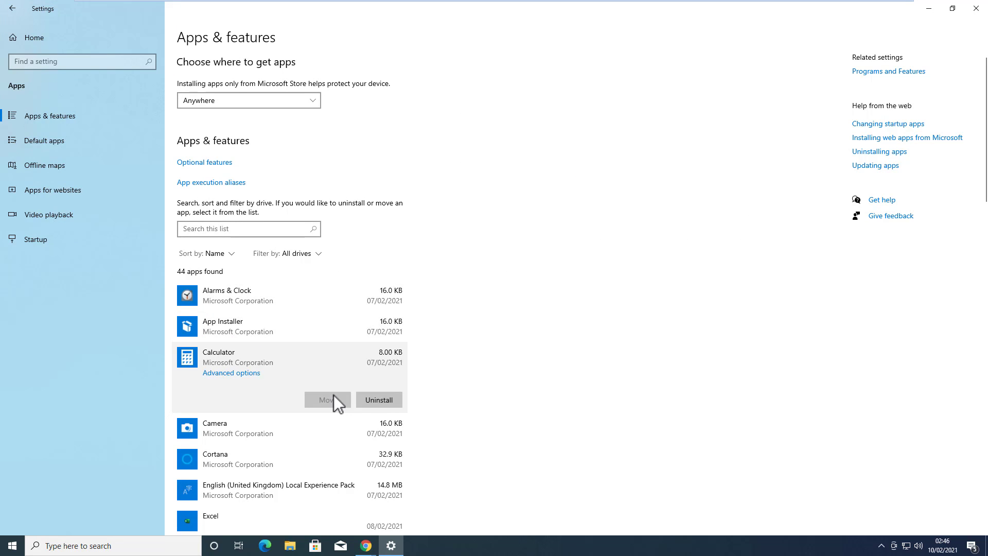
{"action": "left_click", "coordinate": [337, 421]}
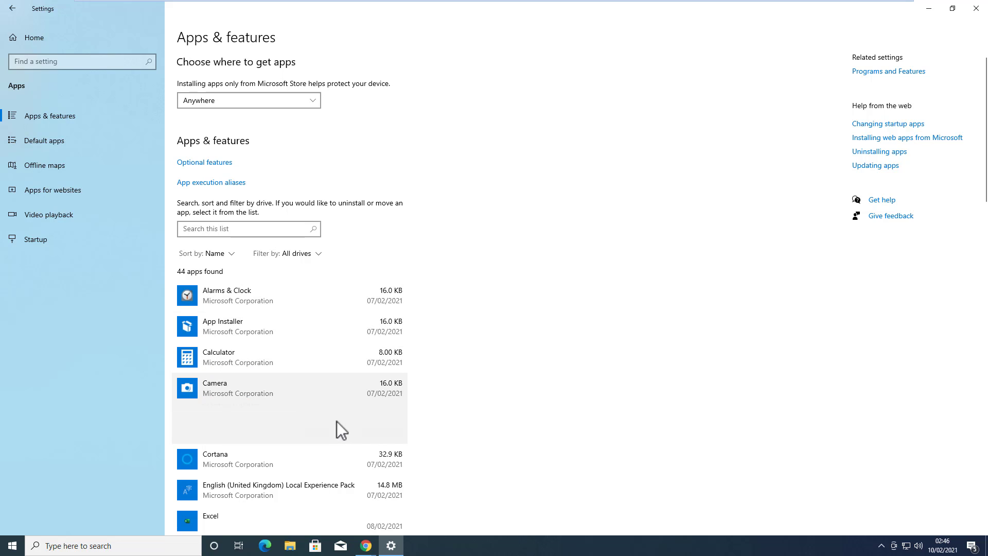
{"action": "left_click", "coordinate": [315, 449]}
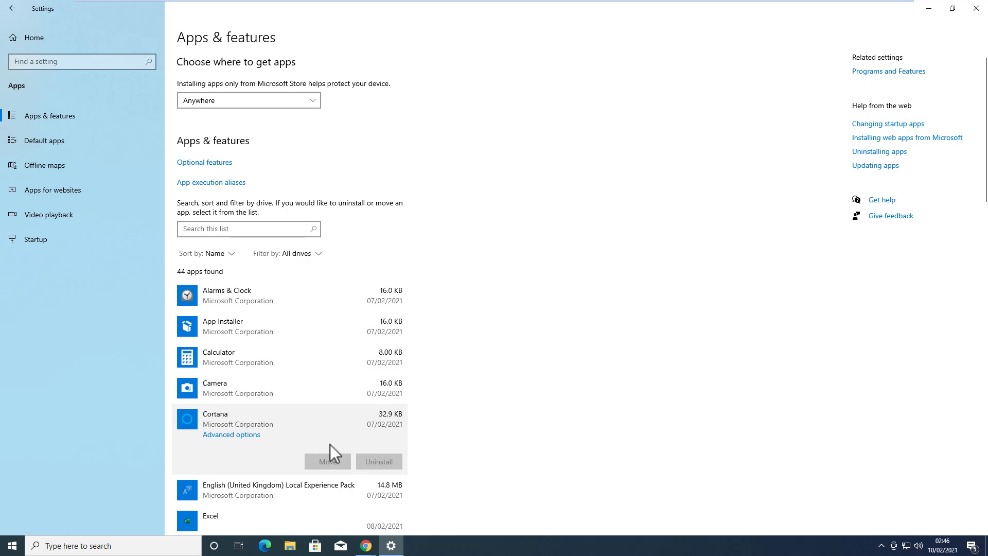
{"action": "left_click", "coordinate": [317, 488]}
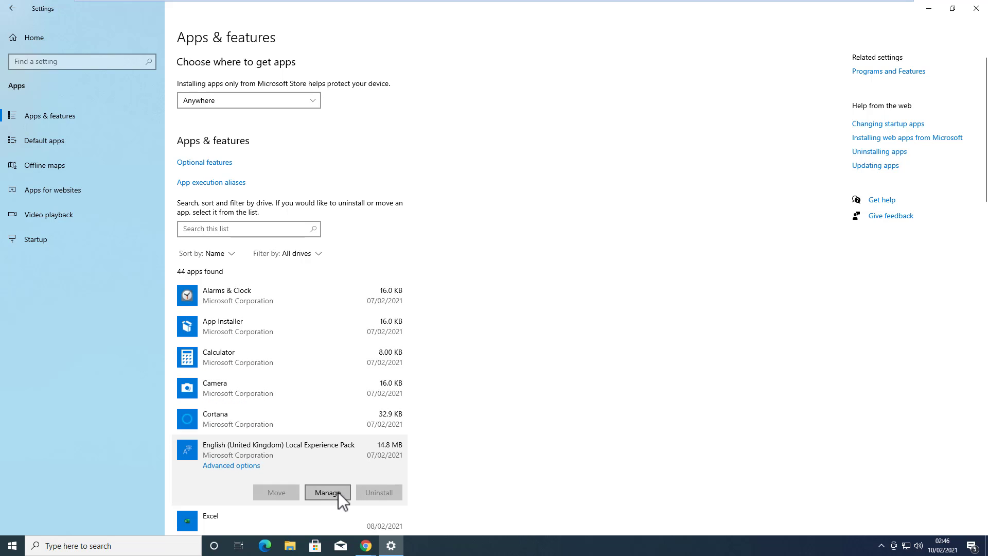
{"action": "scroll", "coordinate": [376, 468], "scroll_direction": "down", "scroll_amount": 3}
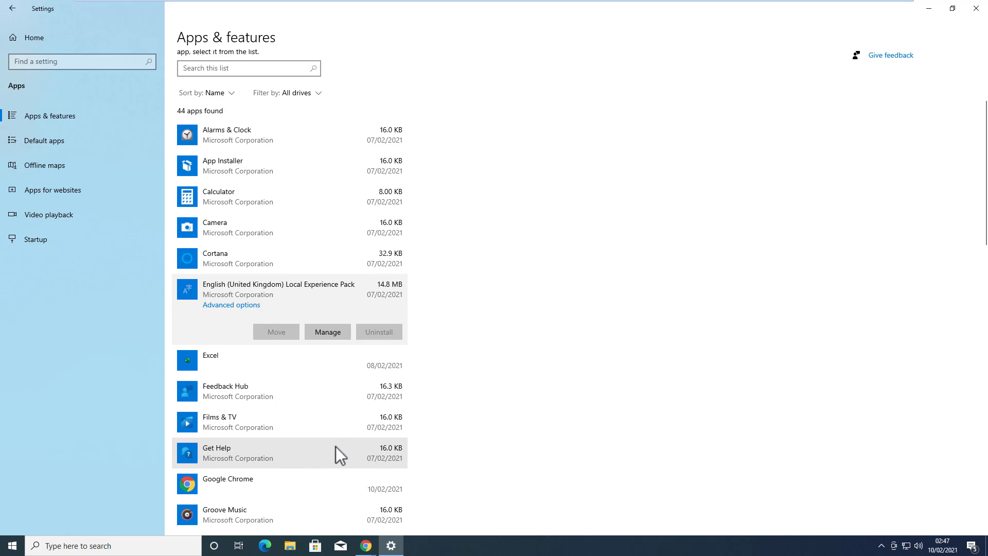
{"action": "left_click", "coordinate": [329, 401]}
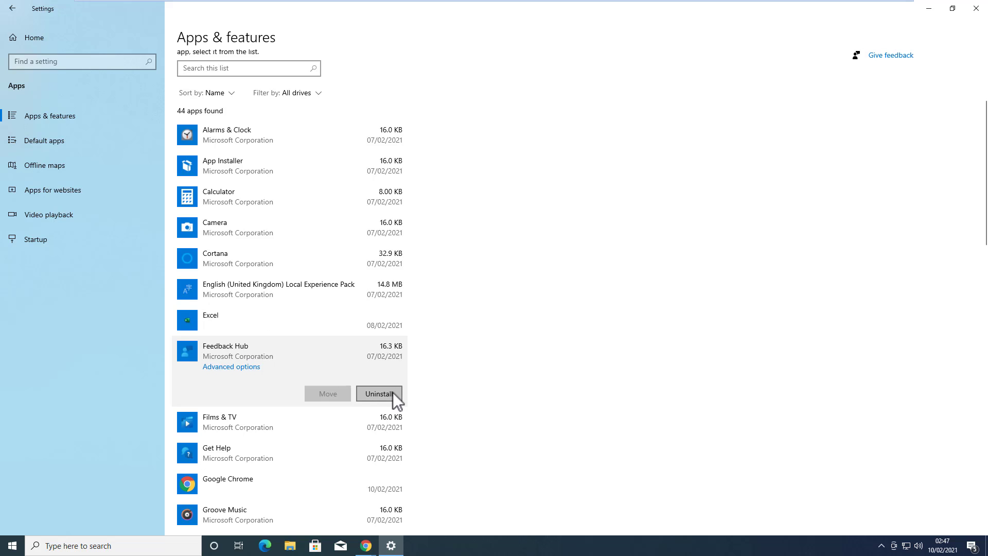
{"action": "scroll", "coordinate": [450, 361], "scroll_direction": "up", "scroll_amount": 3}
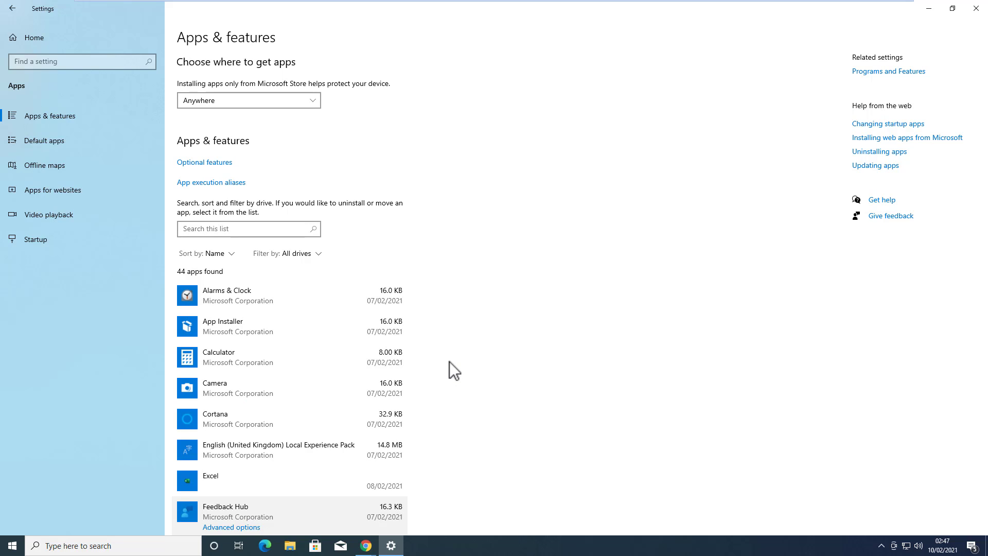
{"action": "left_click", "coordinate": [925, 12]}
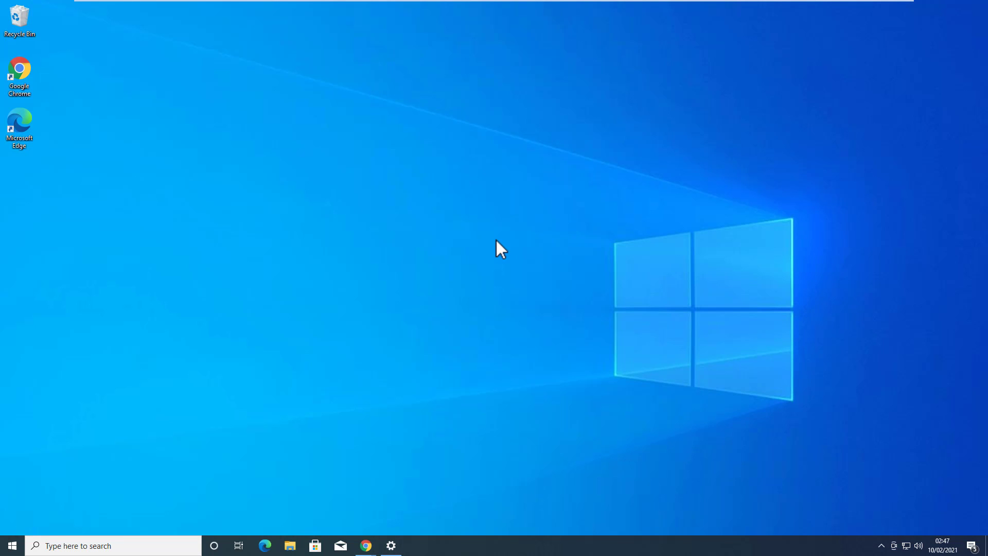
Bring the Windows10Debloater GitHub page forward and scroll to its PowerShell run instructions
{"action": "mouse_move", "coordinate": [366, 544]}
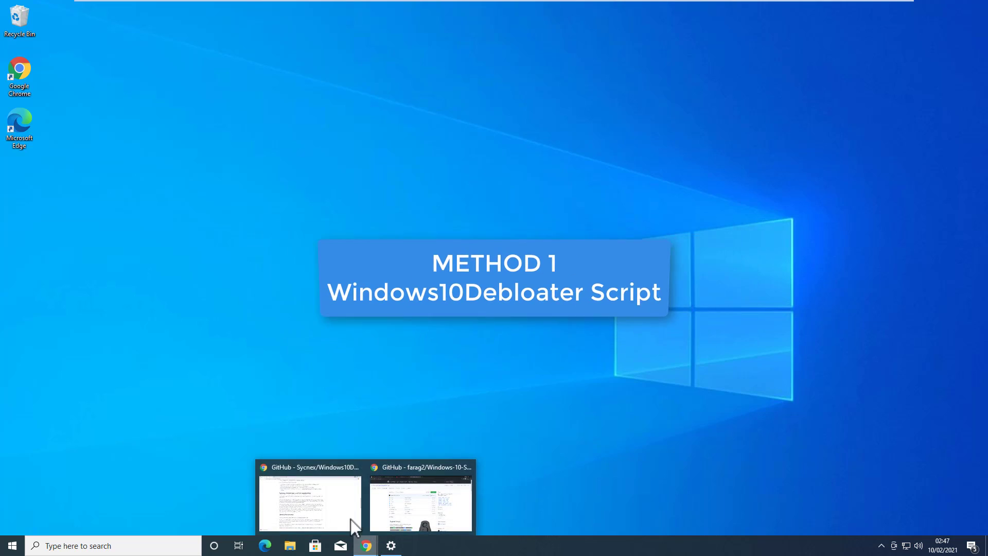
{"action": "left_click", "coordinate": [316, 484]}
{"action": "scroll", "coordinate": [384, 366], "scroll_direction": "up", "scroll_amount": 11}
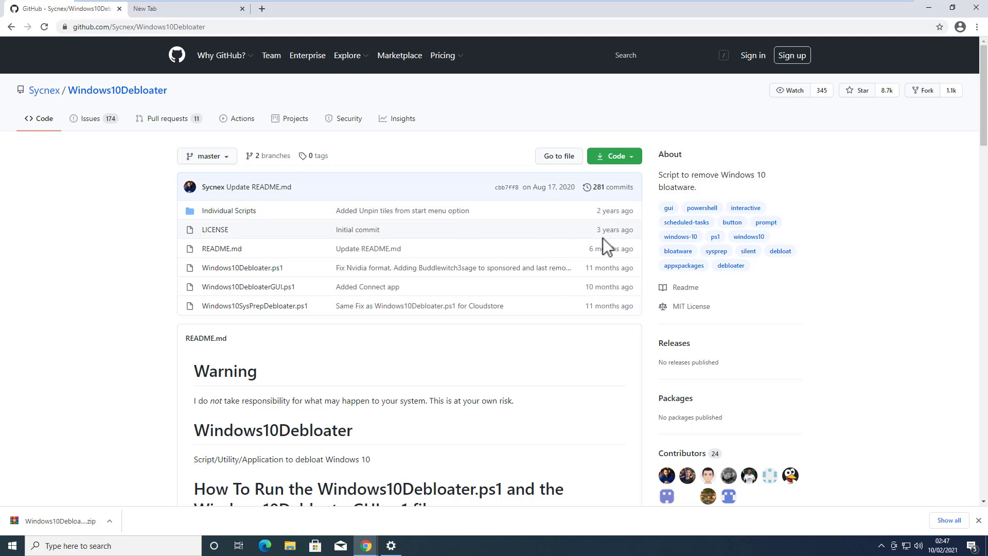
{"action": "scroll", "coordinate": [476, 357], "scroll_direction": "down", "scroll_amount": 1}
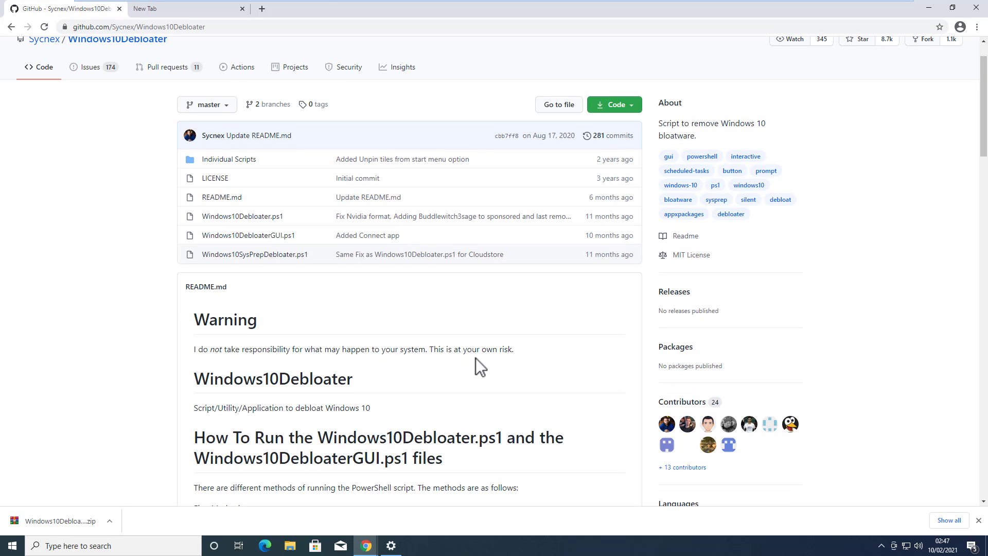
{"action": "scroll", "coordinate": [474, 311], "scroll_direction": "down", "scroll_amount": 1}
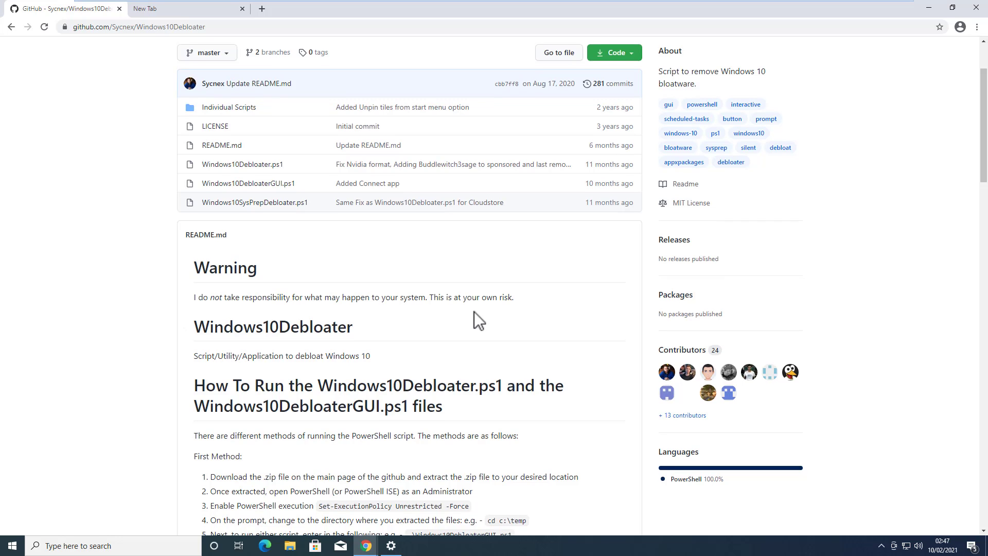
{"action": "scroll", "coordinate": [475, 311], "scroll_direction": "down", "scroll_amount": 7}
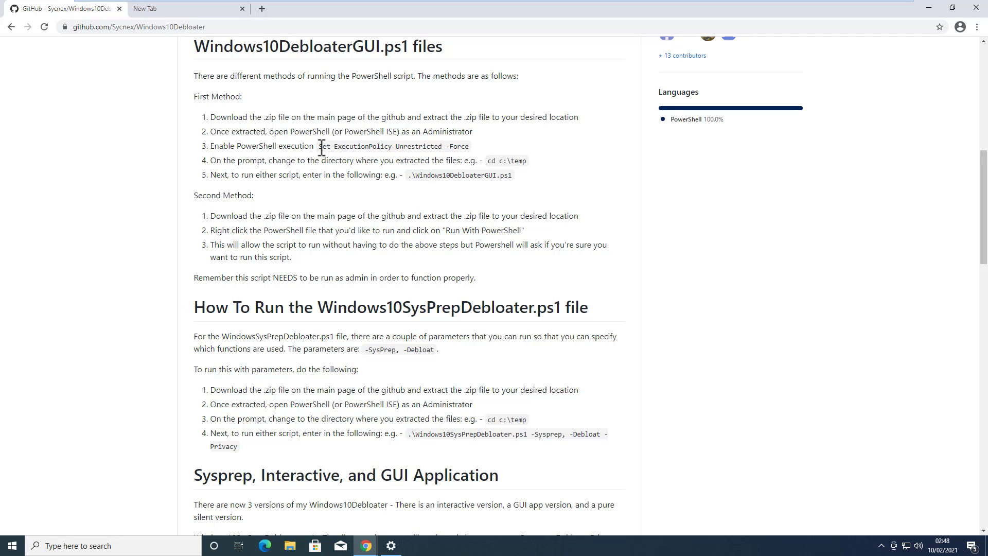
Copy the Set-ExecutionPolicy Unrestricted -Force command from the README
{"action": "left_click_drag", "start_coordinate": [319, 146], "coordinate": [478, 143]}
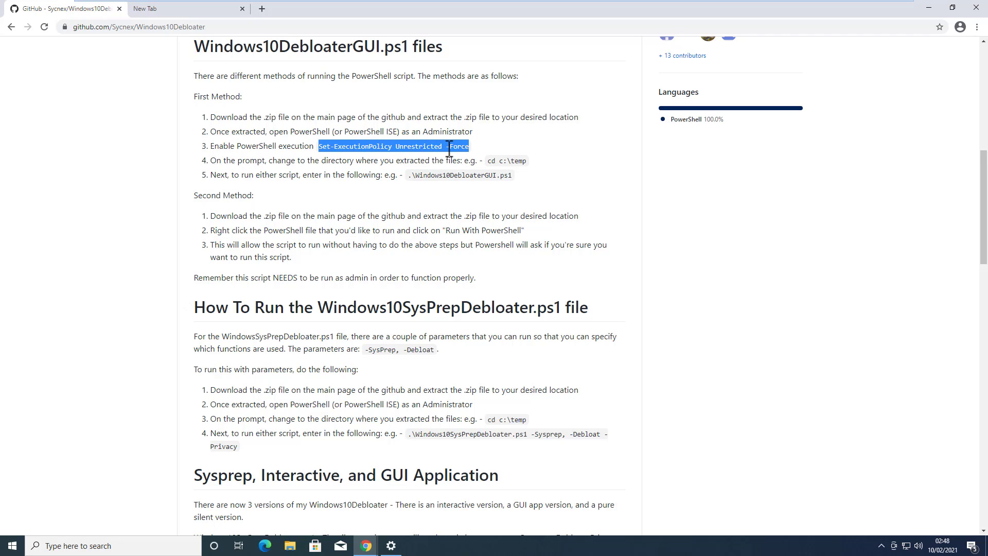
{"action": "right_click", "coordinate": [449, 149]}
{"action": "left_click", "coordinate": [458, 156]}
{"action": "right_click", "coordinate": [11, 543]}
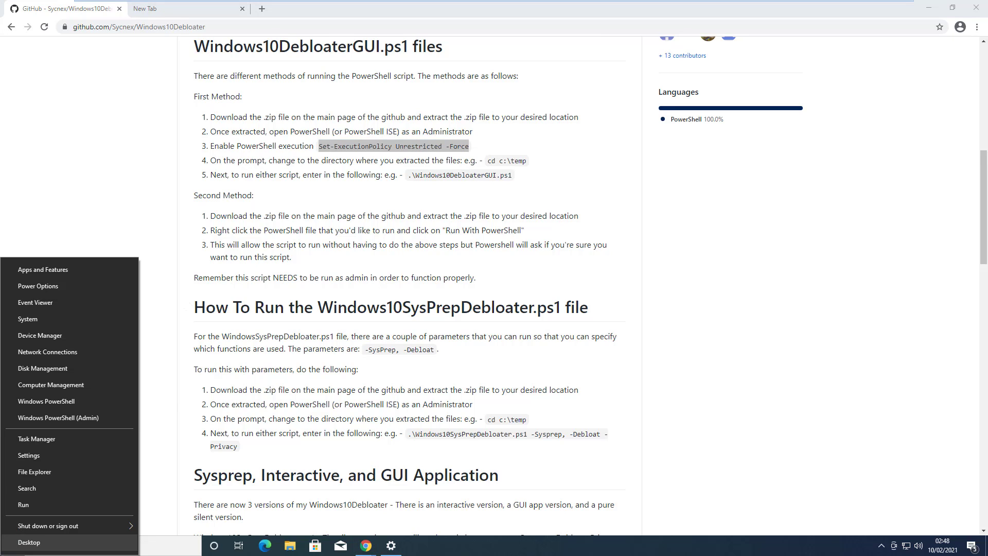
Open an administrator PowerShell and run Set-ExecutionPolicy Unrestricted -Force
{"action": "left_click", "coordinate": [60, 417]}
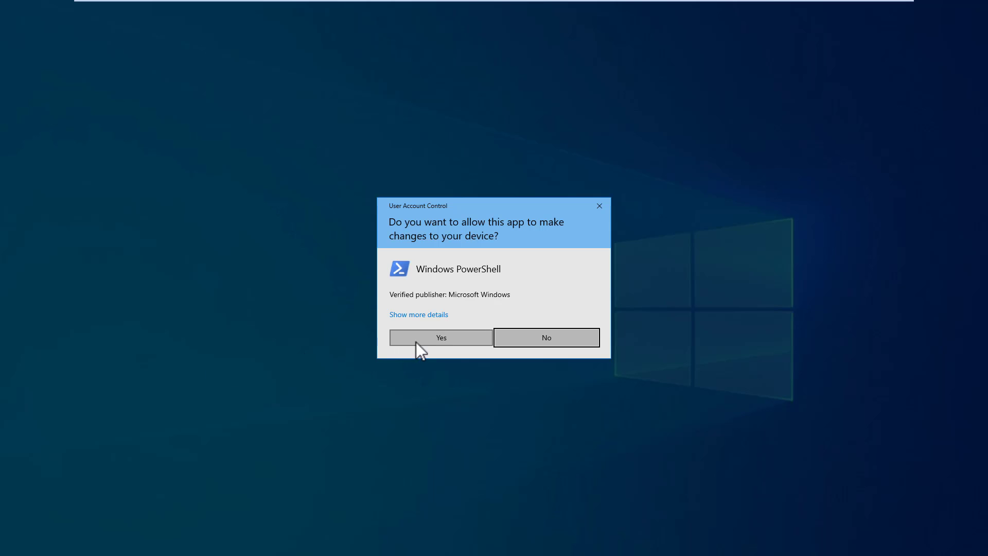
{"action": "left_click", "coordinate": [416, 341]}
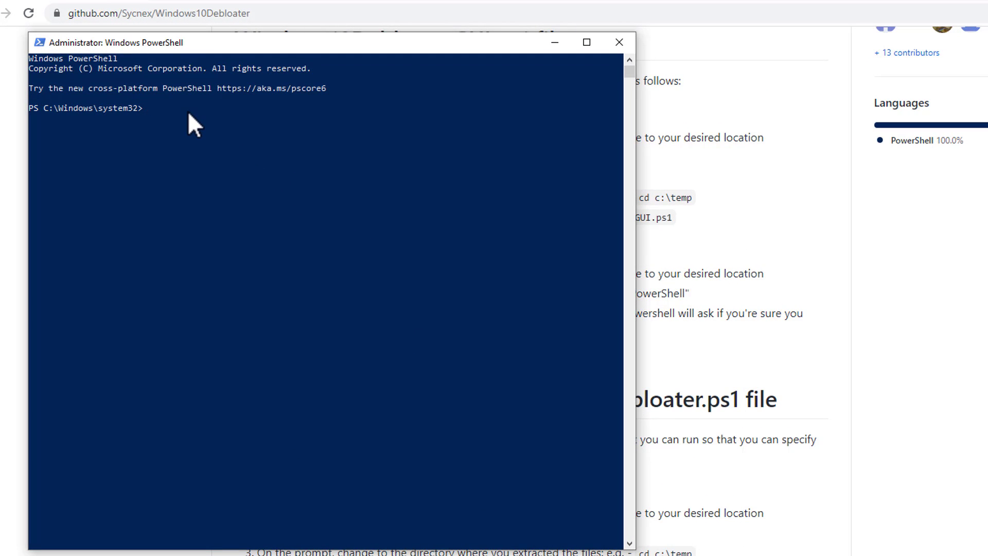
{"action": "right_click", "coordinate": [188, 111]}
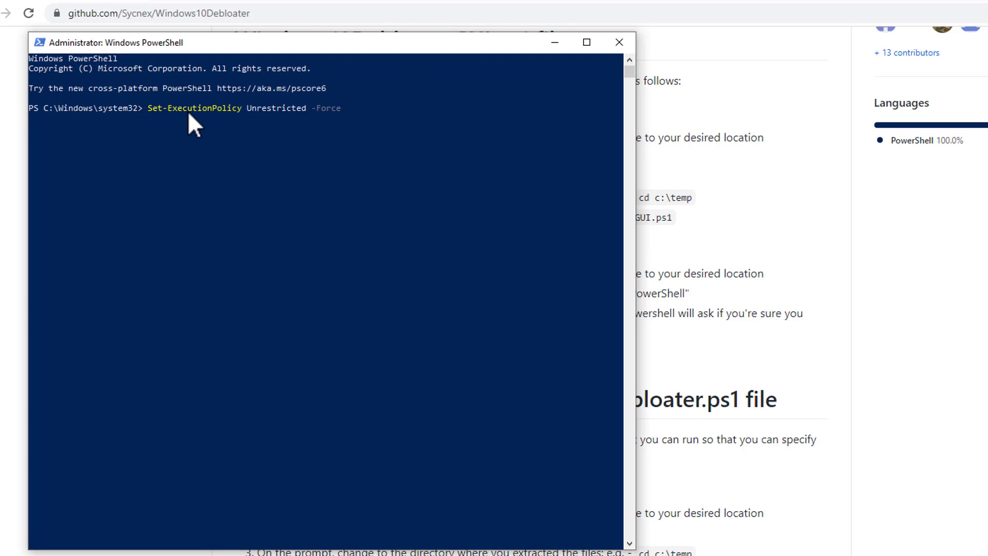
{"action": "key", "text": "Return"}
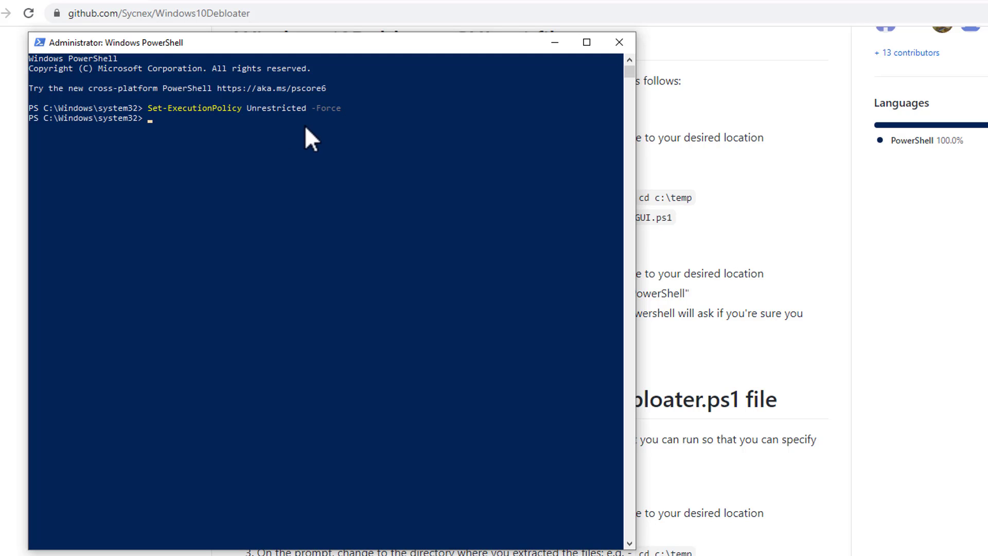
Select the Quick download link one-liner in the GitHub README
{"action": "left_click", "coordinate": [849, 350]}
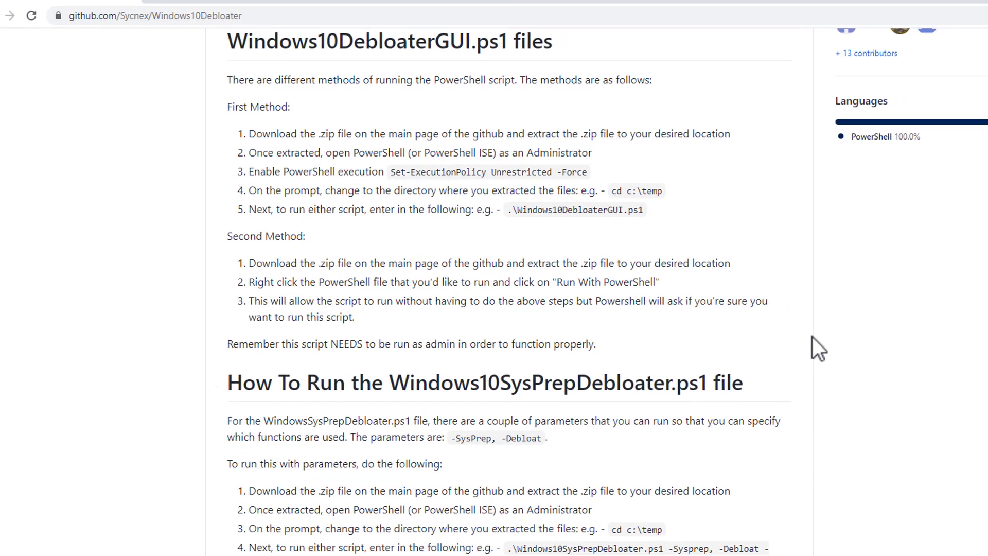
{"action": "scroll", "coordinate": [641, 271], "scroll_direction": "down", "scroll_amount": 20}
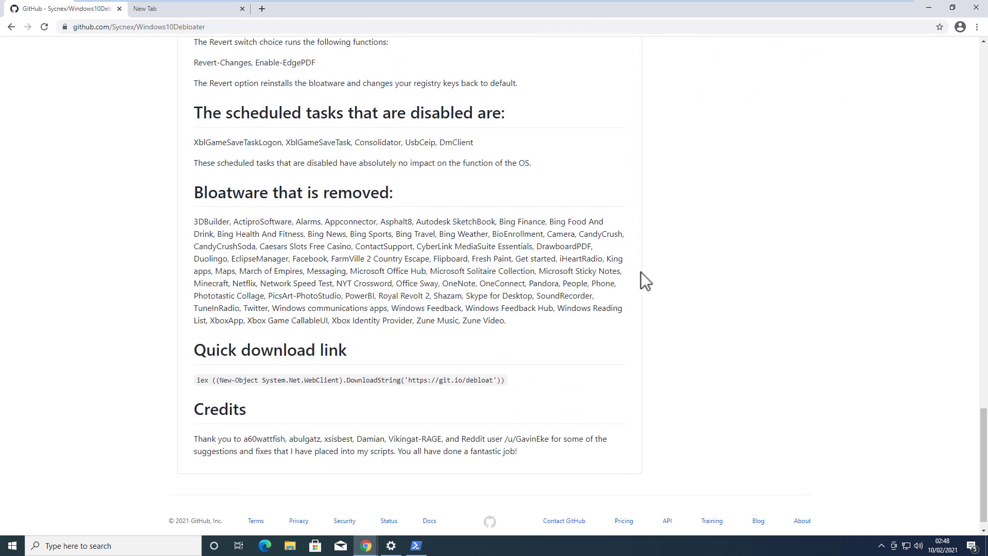
{"action": "left_click_drag", "start_coordinate": [512, 362], "coordinate": [196, 367]}
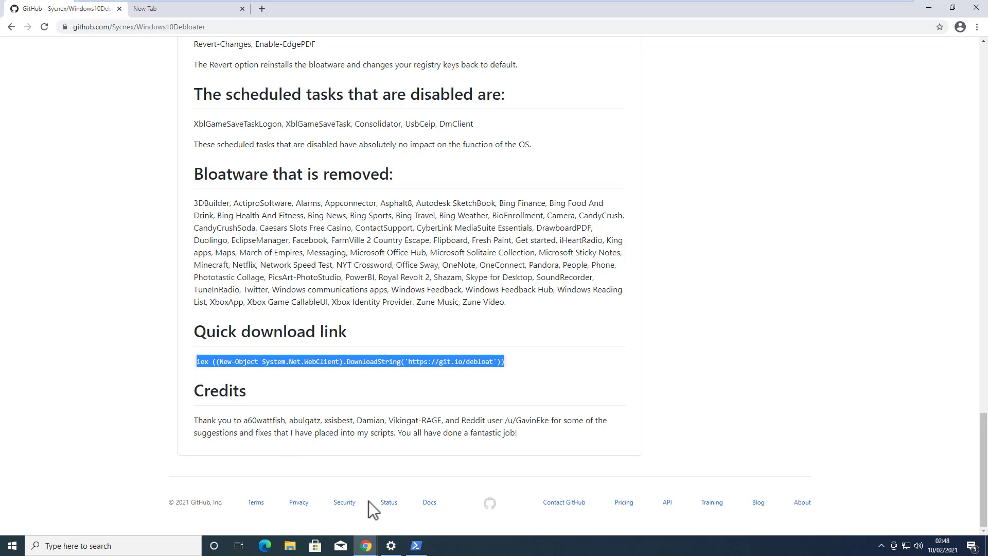
{"action": "left_click", "coordinate": [416, 545]}
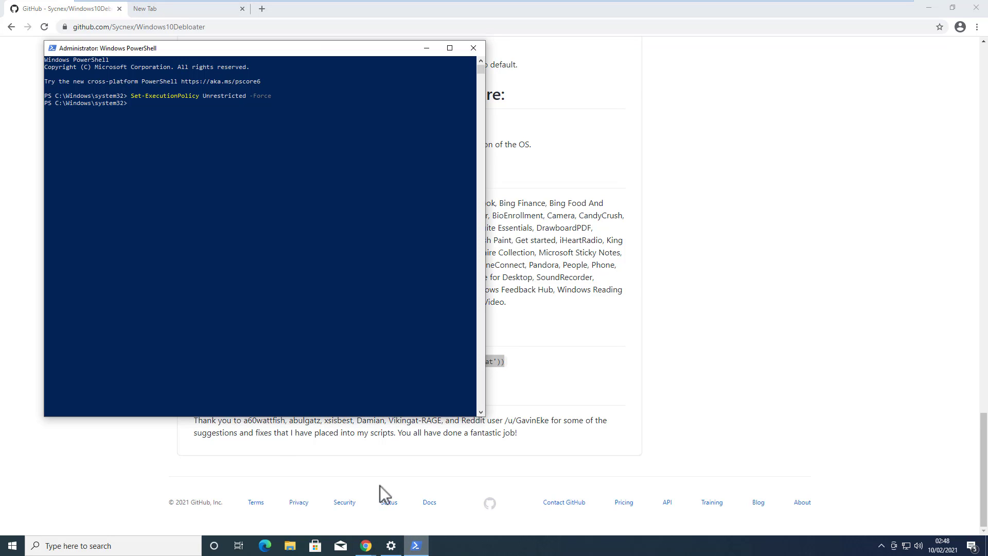
Run the download one-liner to launch Windows10Debloater and review the Customize Blacklist app list
{"action": "right_click", "coordinate": [181, 135]}
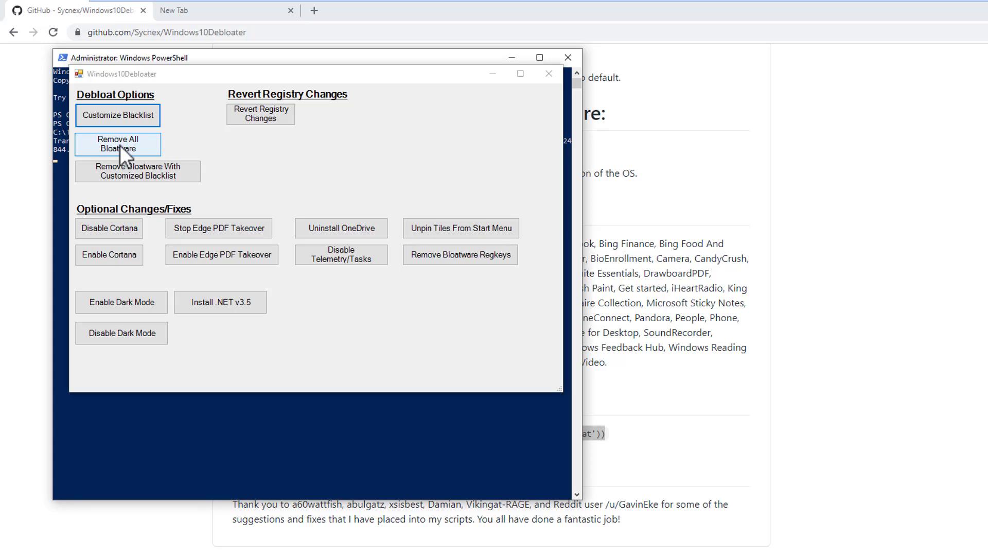
{"action": "left_click", "coordinate": [124, 115]}
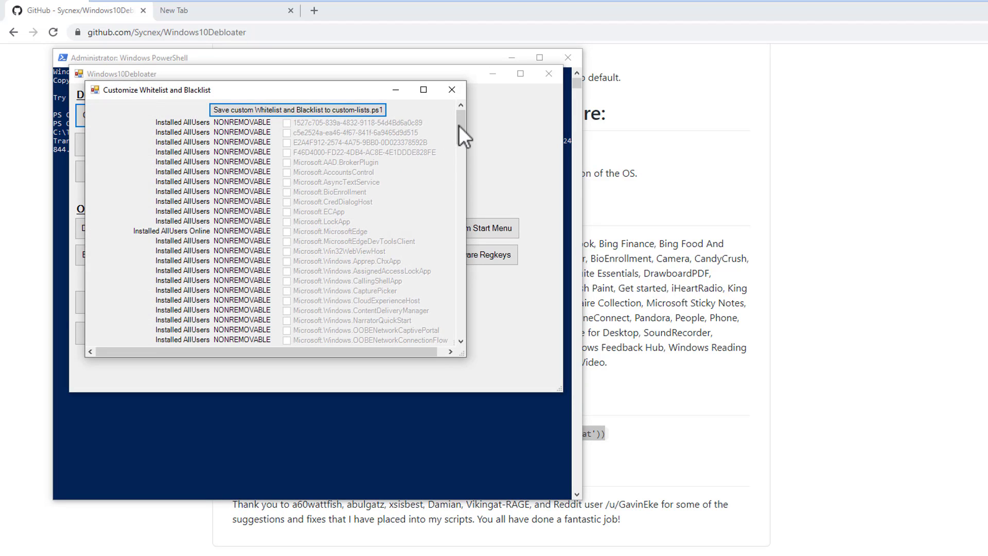
{"action": "left_click_drag", "start_coordinate": [462, 124], "coordinate": [452, 195]}
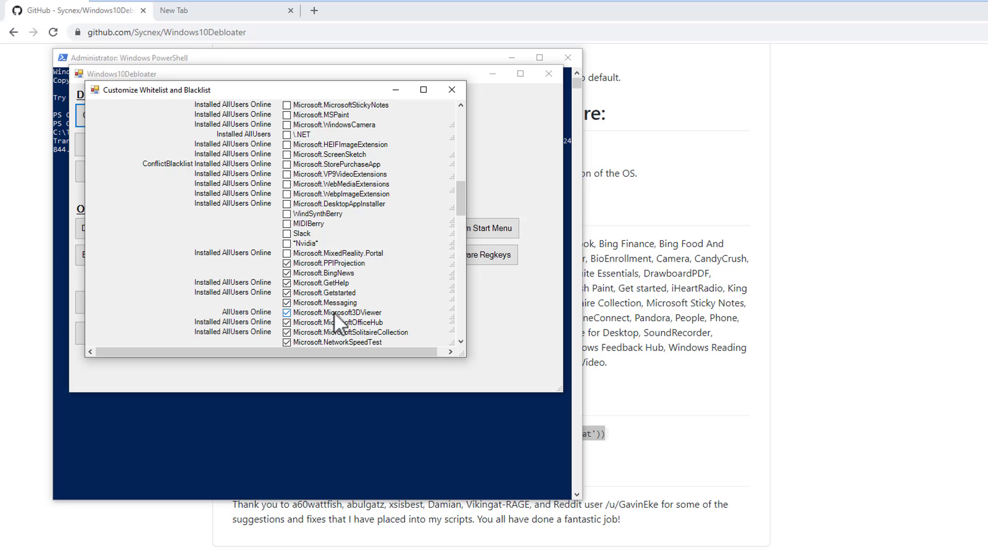
{"action": "left_click_drag", "start_coordinate": [458, 206], "coordinate": [456, 276]}
Close the blacklist editor and run Remove All Bloatware until all tasks finish
{"action": "left_click", "coordinate": [457, 90]}
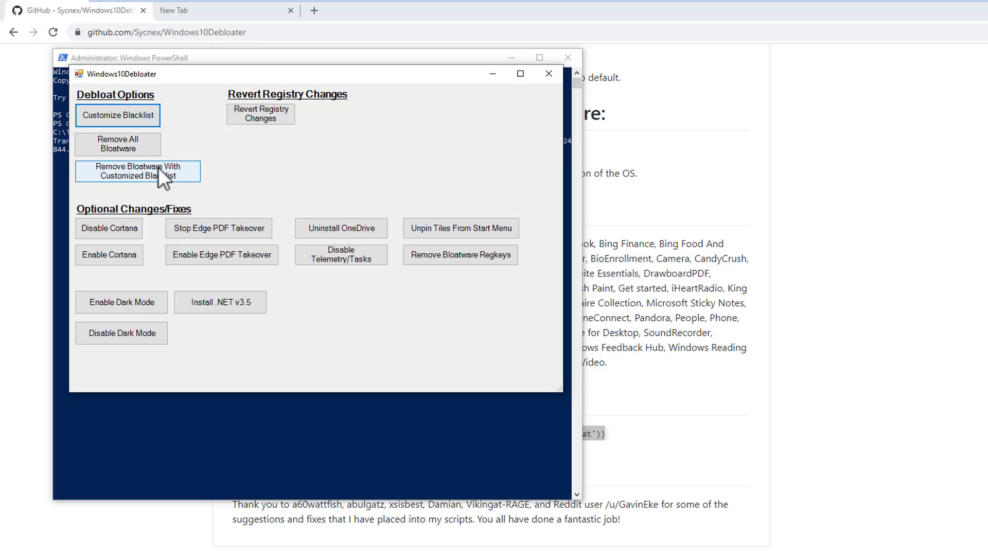
{"action": "left_click", "coordinate": [131, 145]}
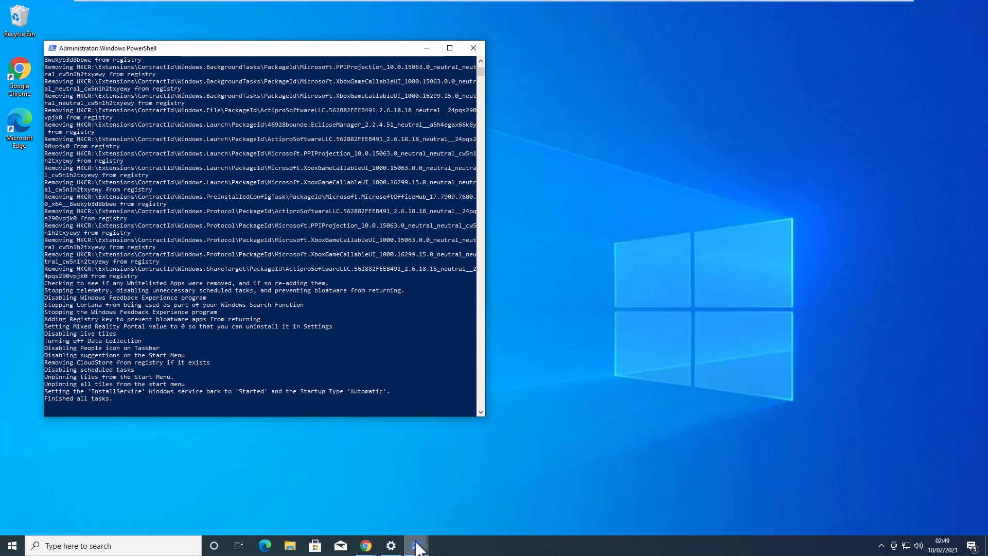
Disable Cortana, stop Edge PDF takeover, uninstall OneDrive, then close the debloater and PowerShell
{"action": "mouse_move", "coordinate": [417, 544]}
{"action": "left_click", "coordinate": [444, 498]}
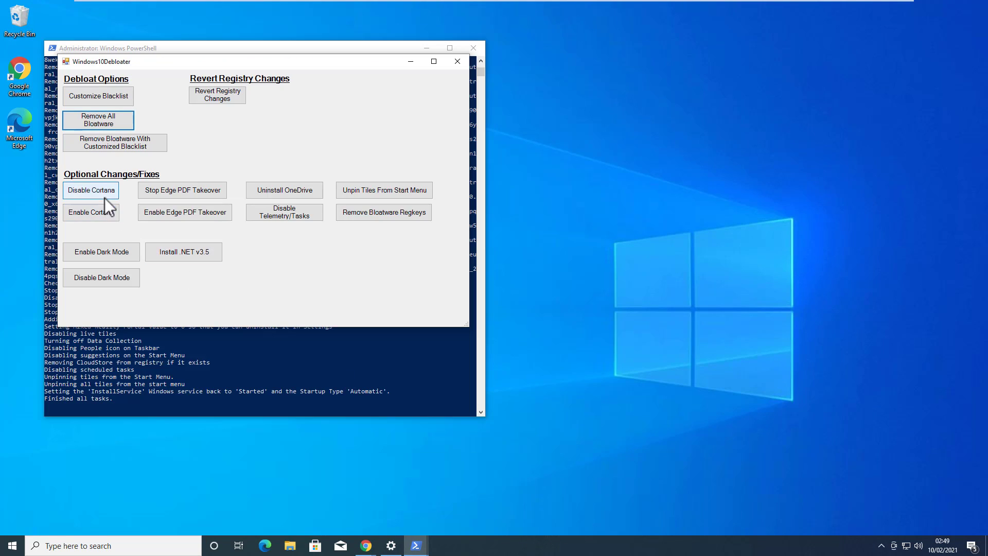
{"action": "left_click", "coordinate": [105, 196]}
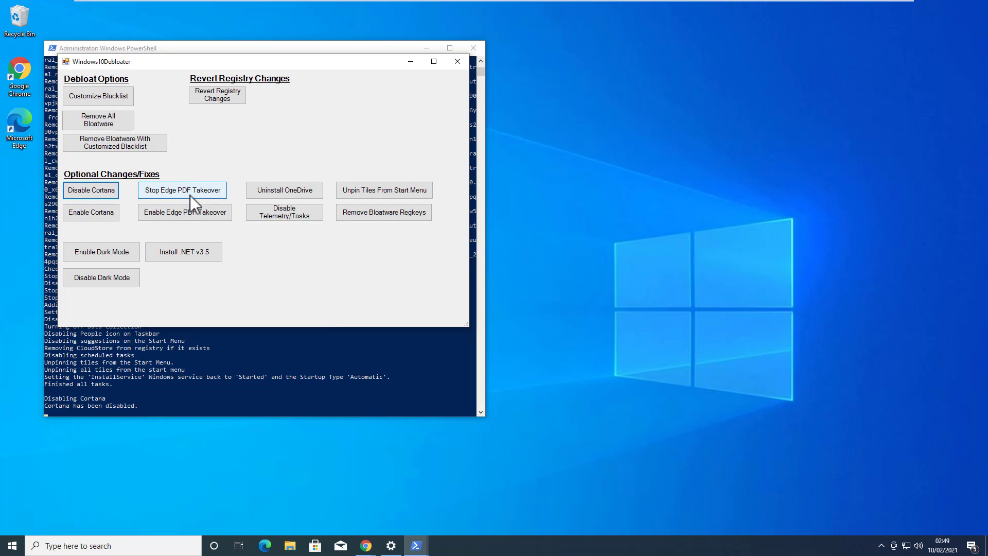
{"action": "left_click", "coordinate": [174, 193]}
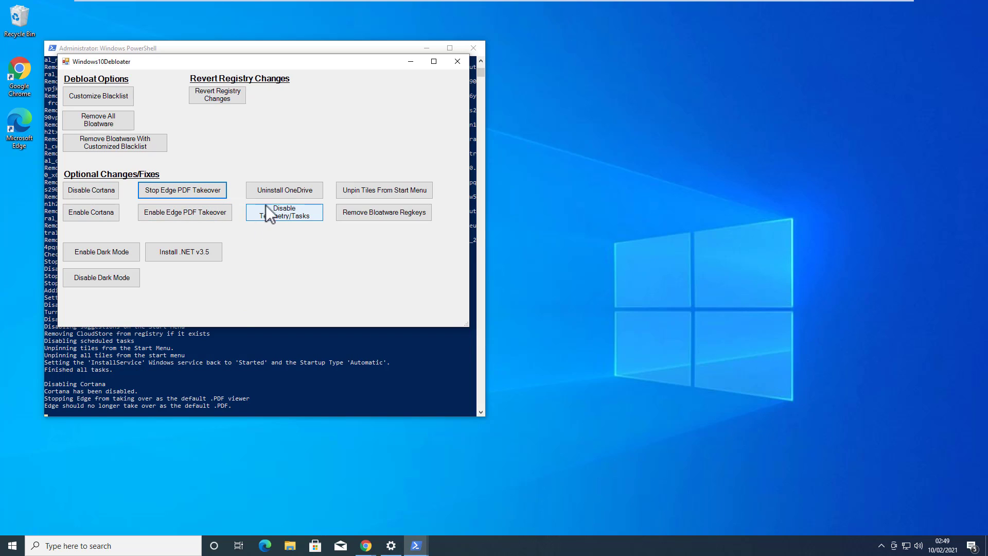
{"action": "left_click", "coordinate": [285, 192]}
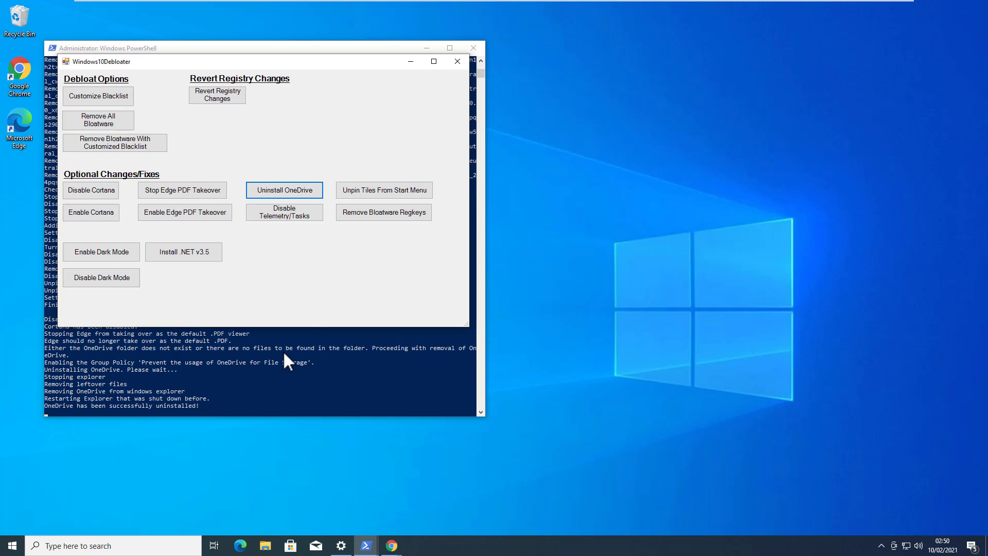
{"action": "left_click", "coordinate": [466, 63]}
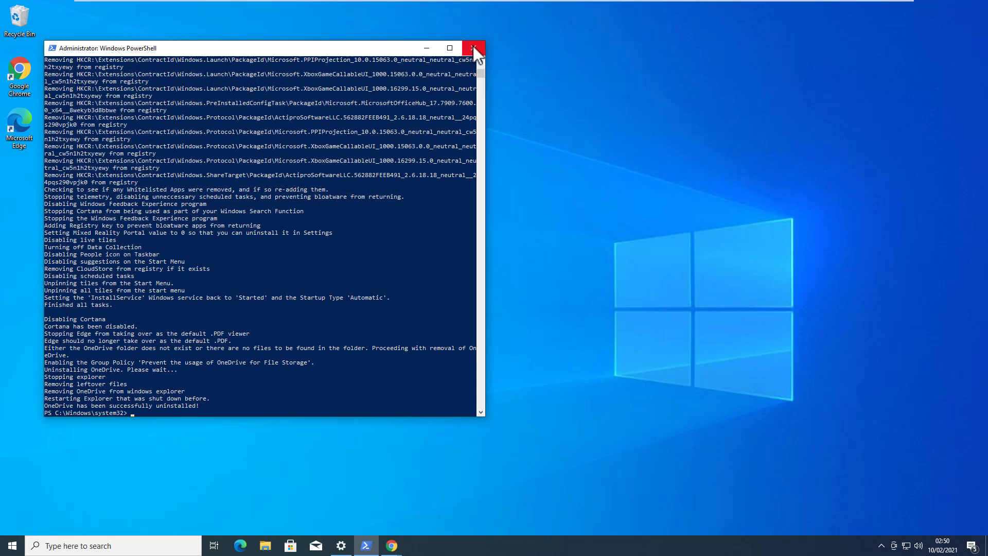
{"action": "left_click", "coordinate": [473, 46]}
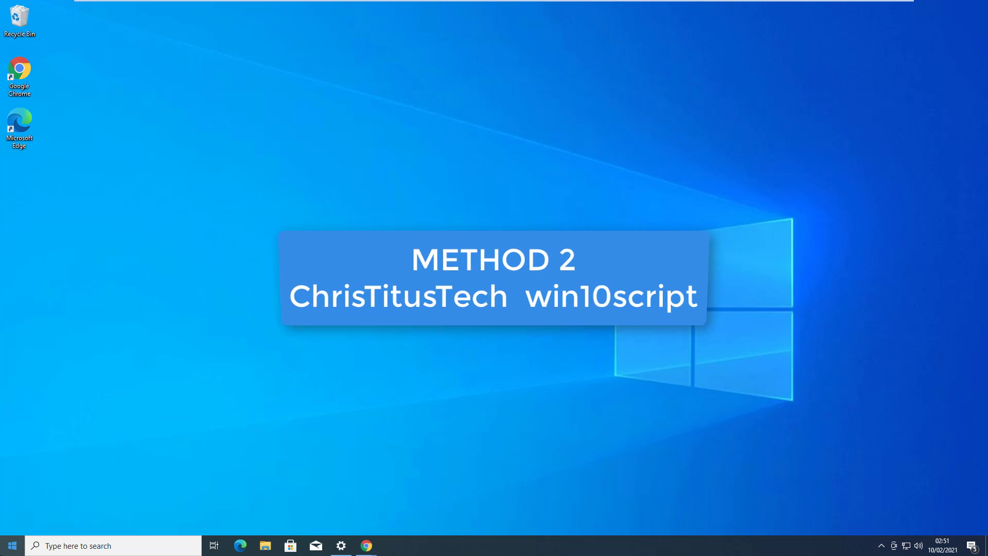
Launch a new Windows PowerShell (Admin) window from the Win+X menu, accepting UAC
{"action": "right_click", "coordinate": [12, 546]}
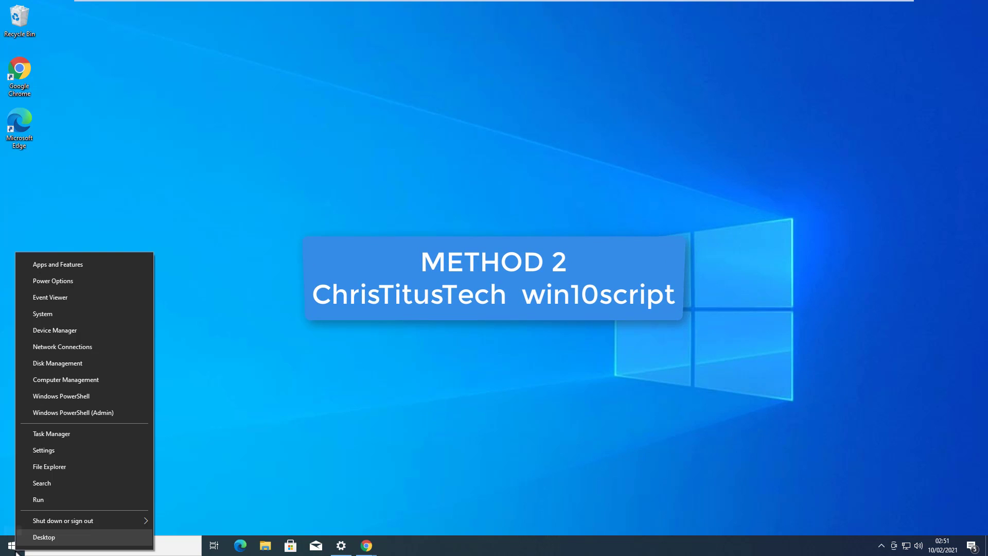
{"action": "left_click", "coordinate": [92, 414]}
{"action": "left_click", "coordinate": [440, 345]}
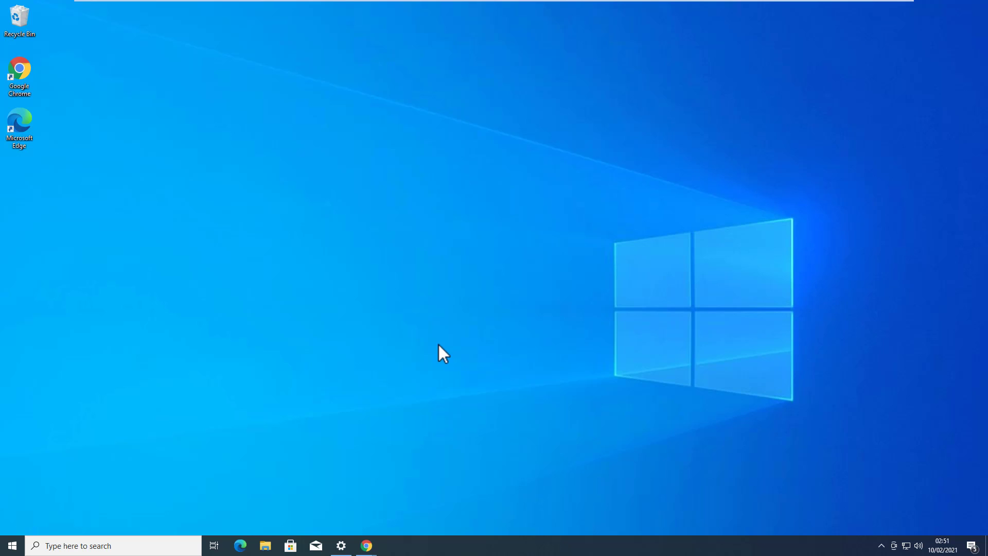
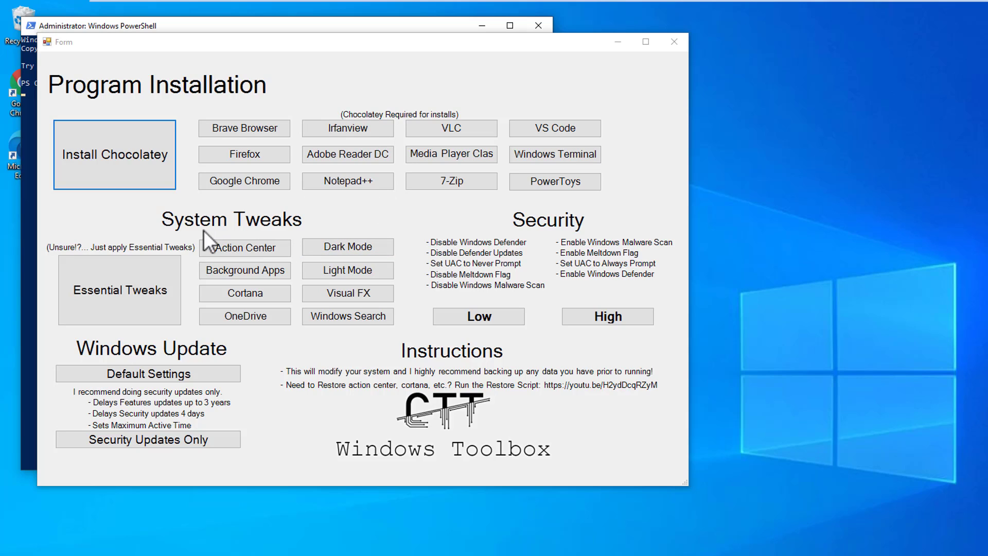
Apply the Essential Tweaks bundle and move the PowerShell console aside to watch its progress
{"action": "left_click", "coordinate": [131, 288]}
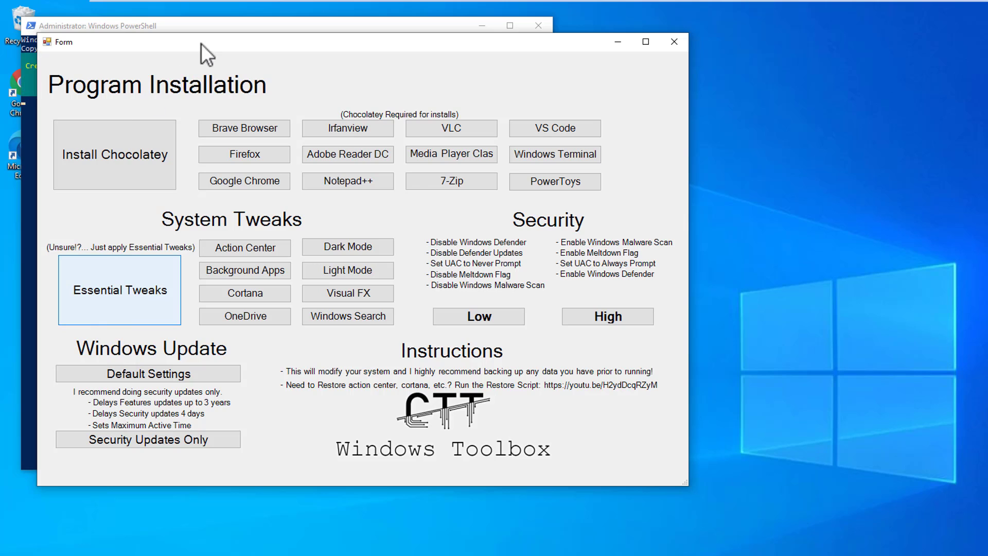
{"action": "left_click", "coordinate": [32, 171]}
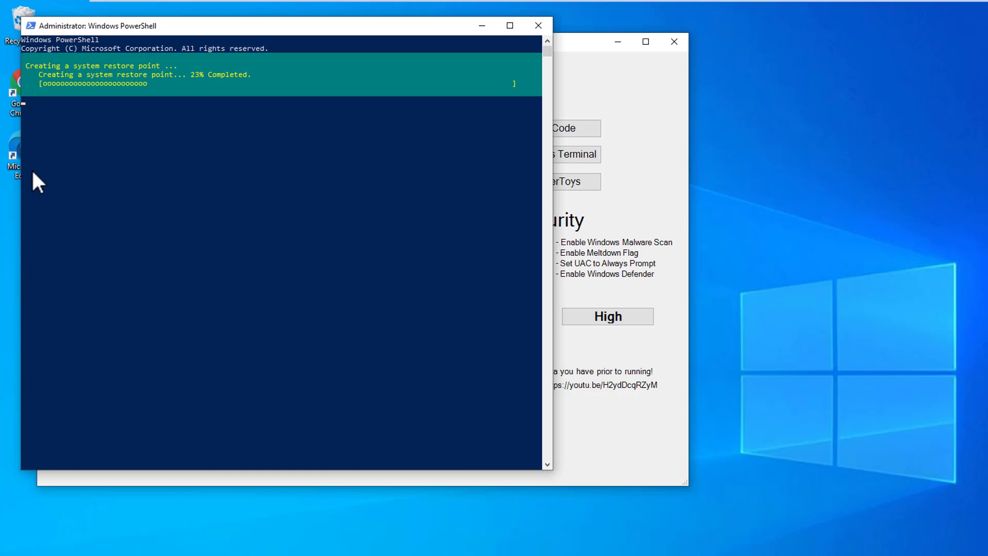
{"action": "left_click_drag", "start_coordinate": [293, 23], "coordinate": [698, 69]}
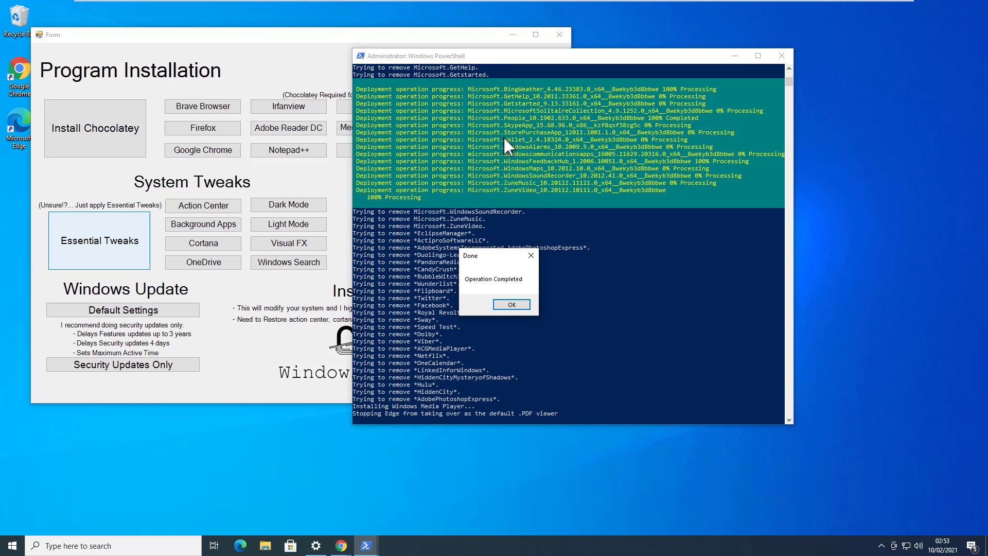
Dismiss the Operation Completed message and disable Cortana
{"action": "left_click", "coordinate": [509, 304]}
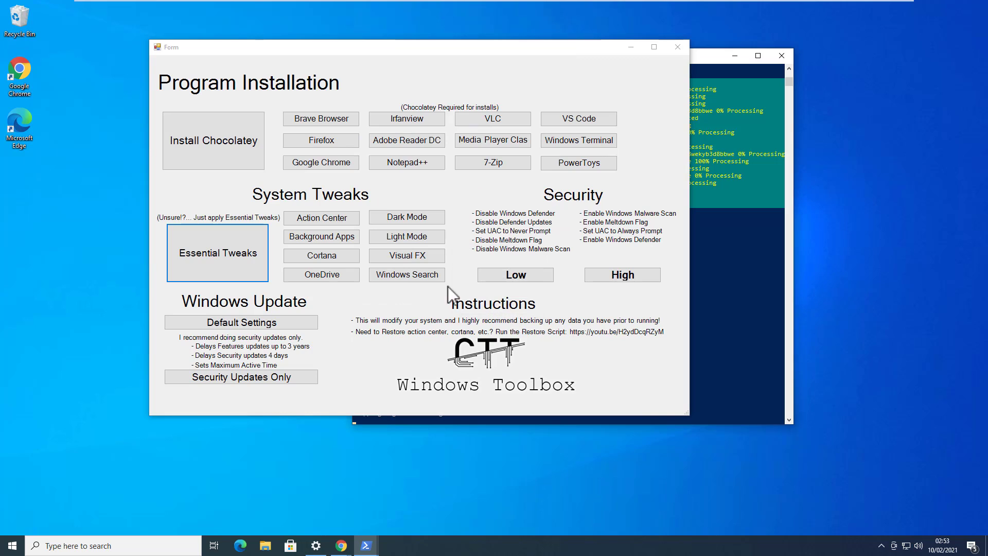
{"action": "left_click", "coordinate": [341, 259]}
{"action": "left_click", "coordinate": [502, 304]}
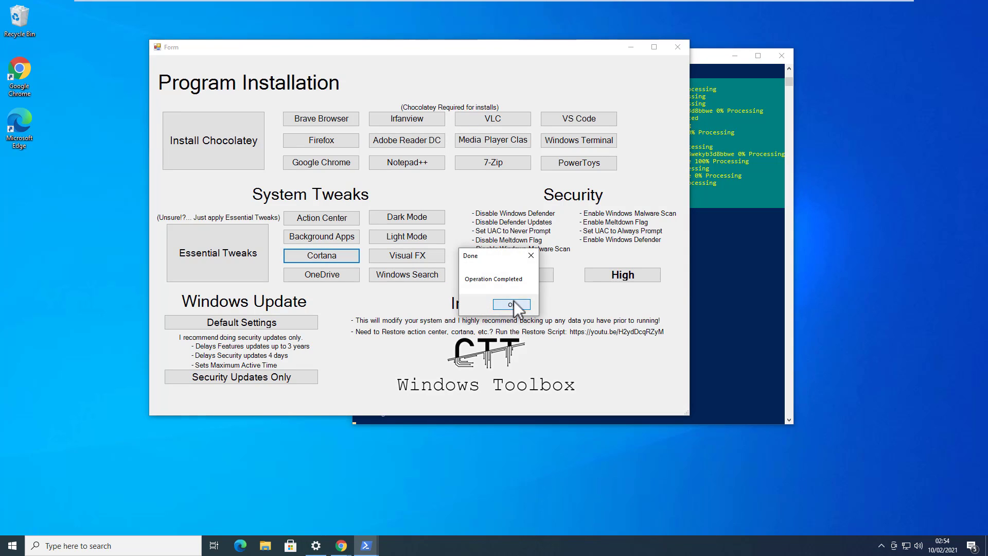
Disable and uninstall OneDrive, then bring up the Start menu
{"action": "left_click", "coordinate": [341, 272]}
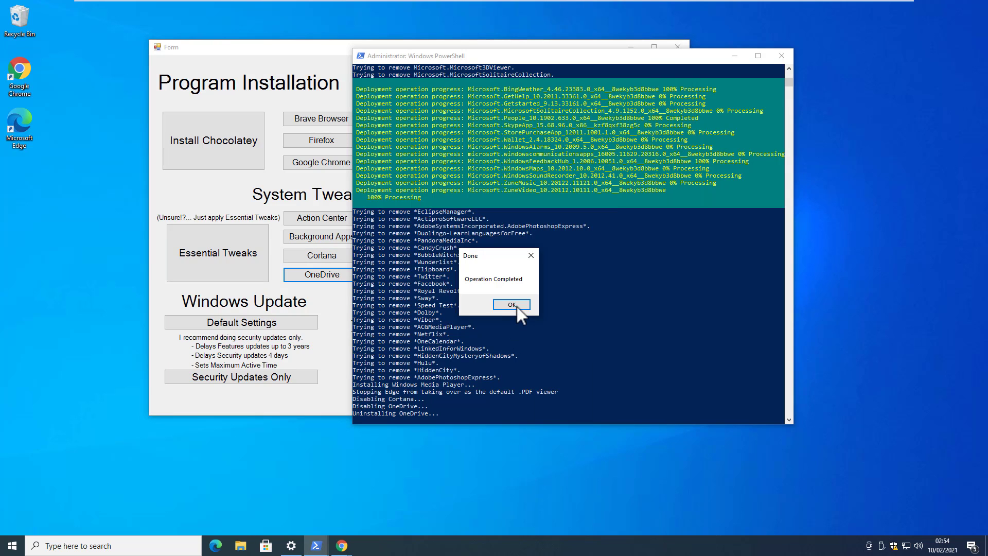
{"action": "left_click", "coordinate": [517, 304]}
{"action": "left_click", "coordinate": [9, 546]}
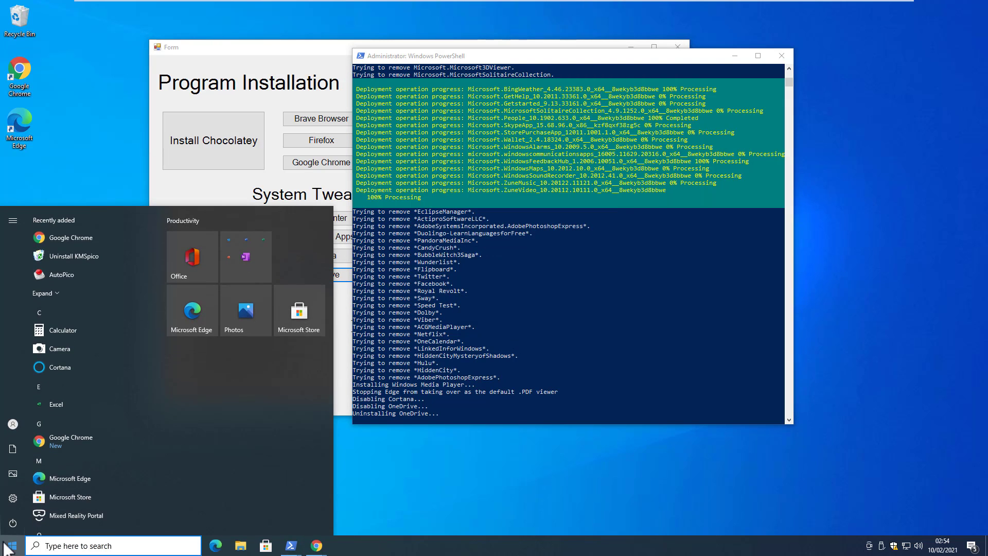
Check Settings' Apps & features list, now 31 apps, then minimise Settings
{"action": "left_click", "coordinate": [15, 499]}
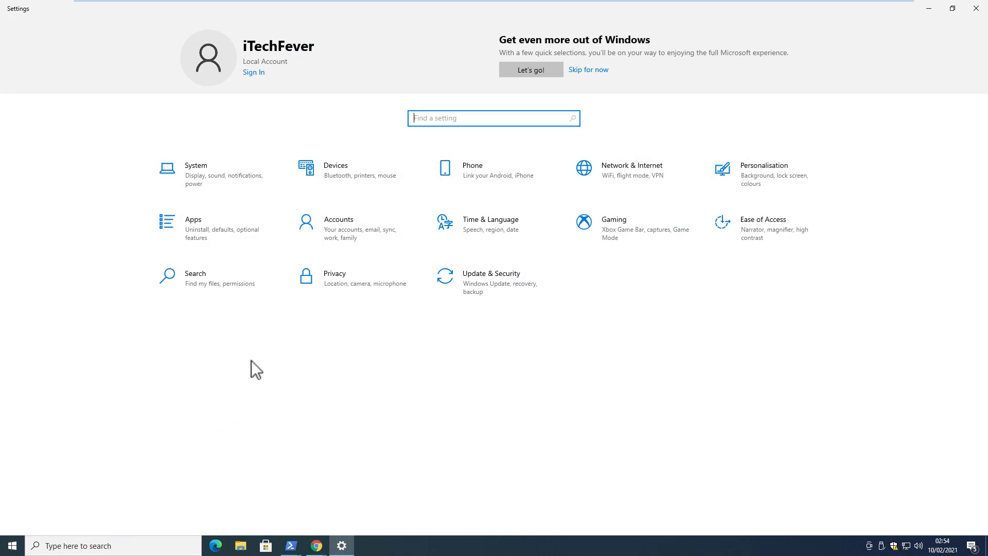
{"action": "left_click", "coordinate": [227, 234]}
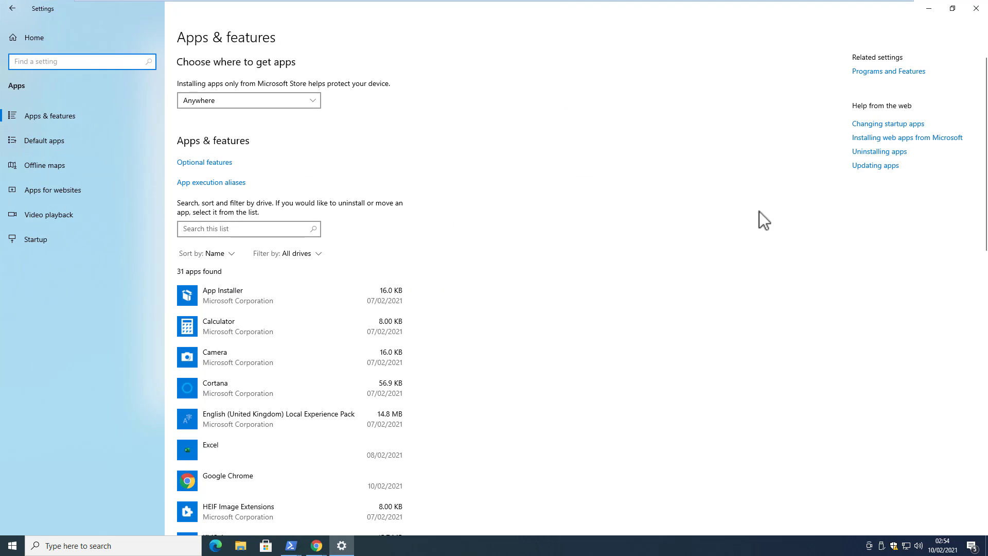
{"action": "left_click", "coordinate": [929, 9]}
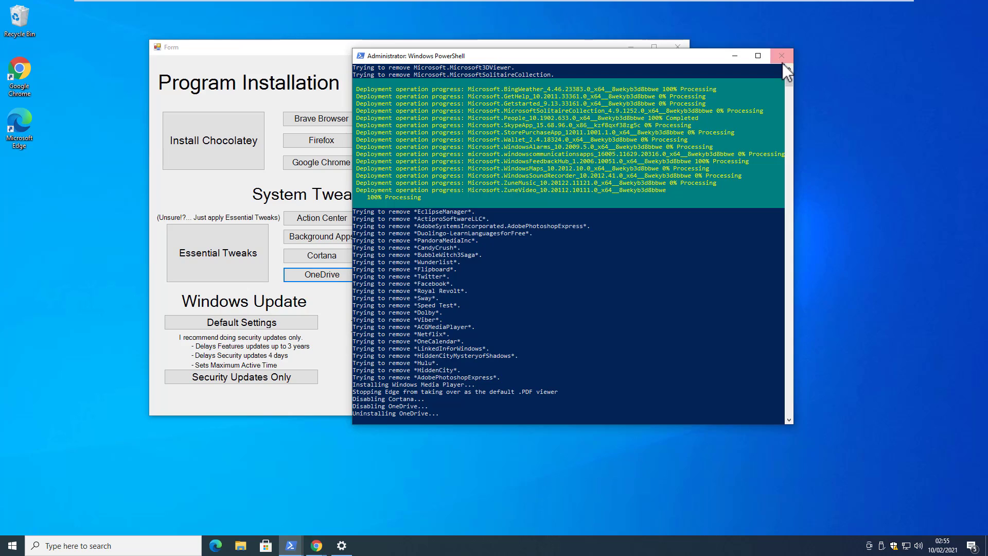
Close the PowerShell console together with the CTT Toolbox form
{"action": "left_click", "coordinate": [782, 60]}
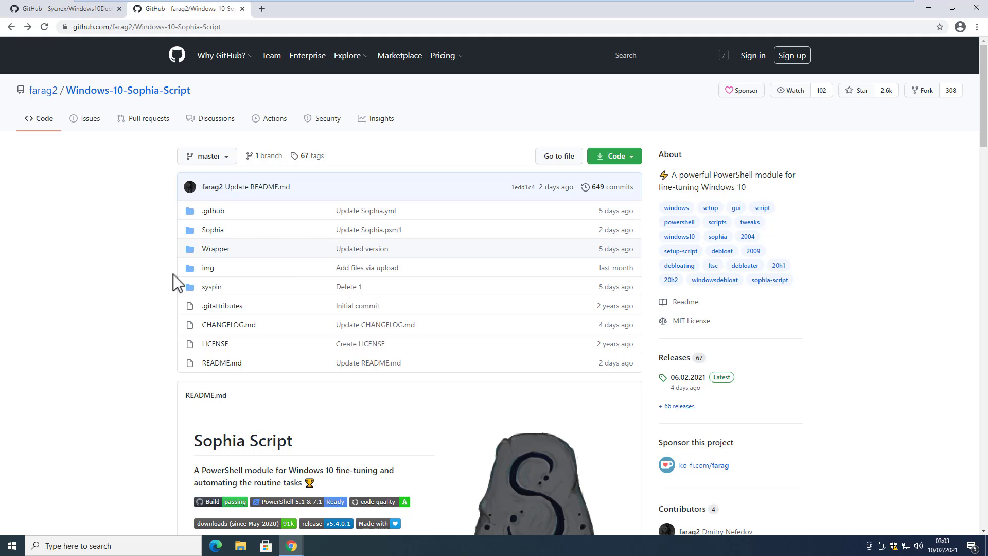
Download Sophia.Script.v5.4.0.1.zip from the Assets of the 5.4.0.1 release page
{"action": "scroll", "coordinate": [569, 322], "scroll_direction": "down", "scroll_amount": 10}
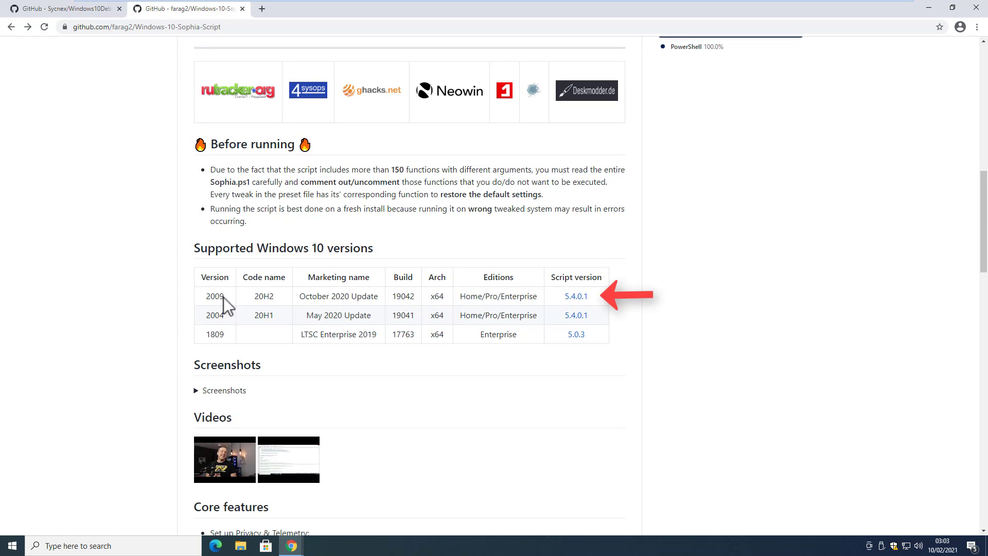
{"action": "left_click", "coordinate": [585, 299]}
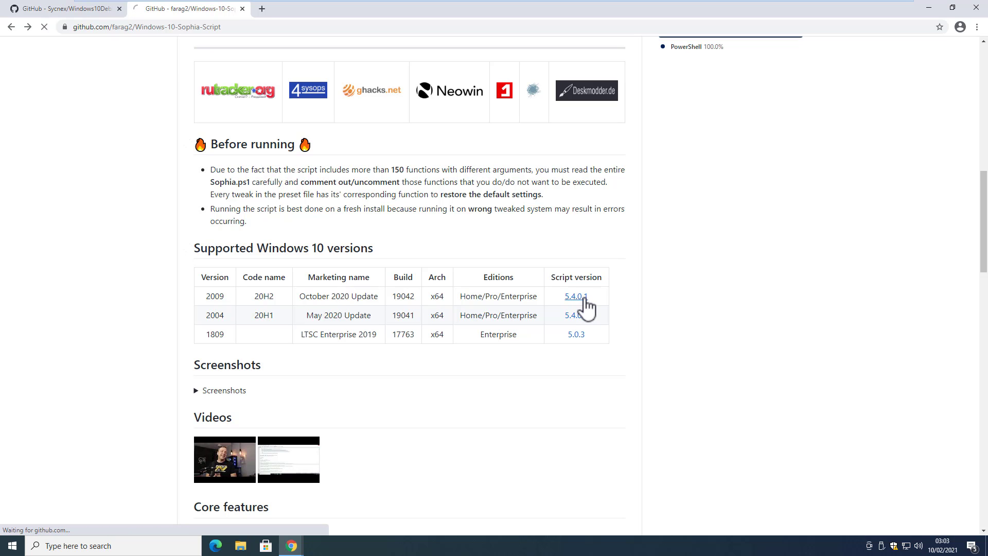
{"action": "scroll", "coordinate": [558, 348], "scroll_direction": "down", "scroll_amount": 5}
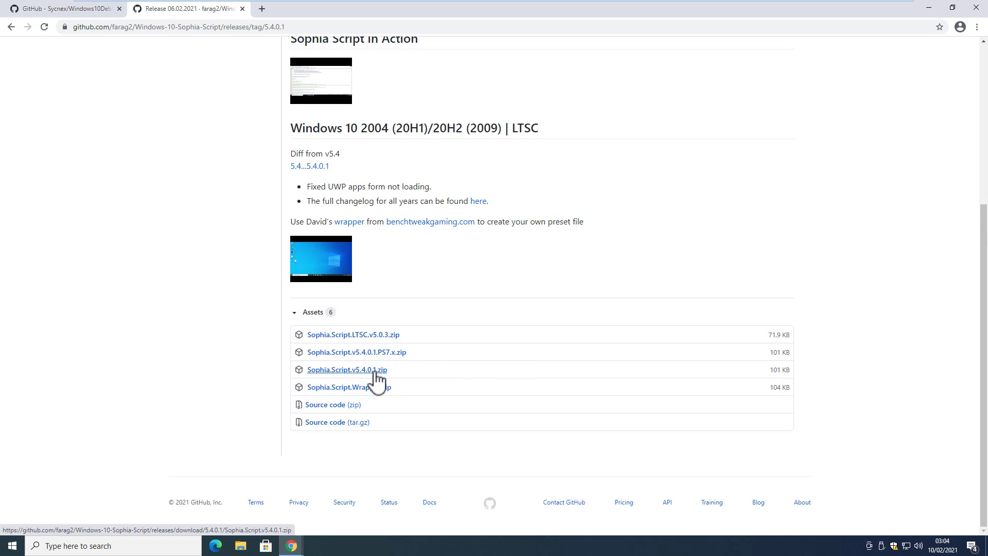
{"action": "left_click", "coordinate": [376, 372]}
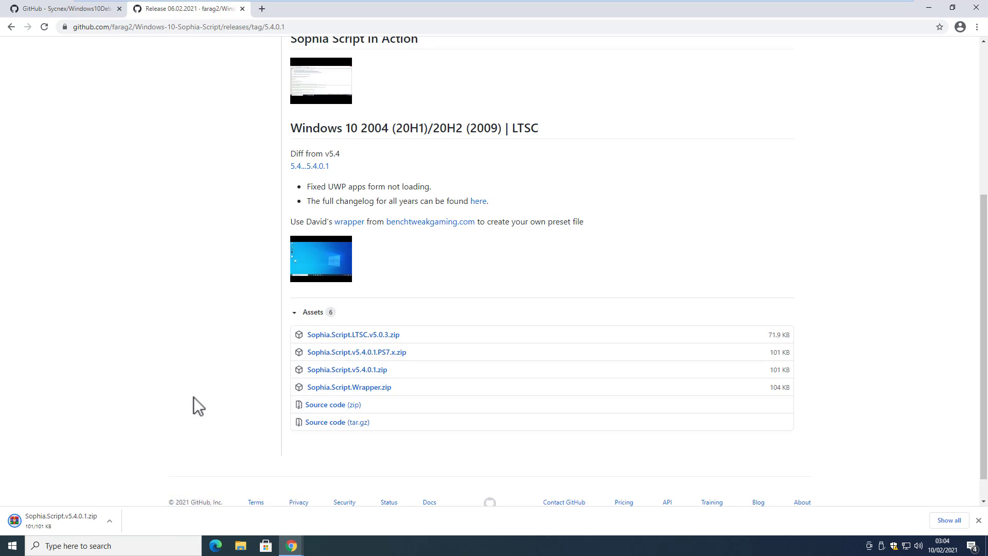
{"action": "left_click", "coordinate": [111, 525]}
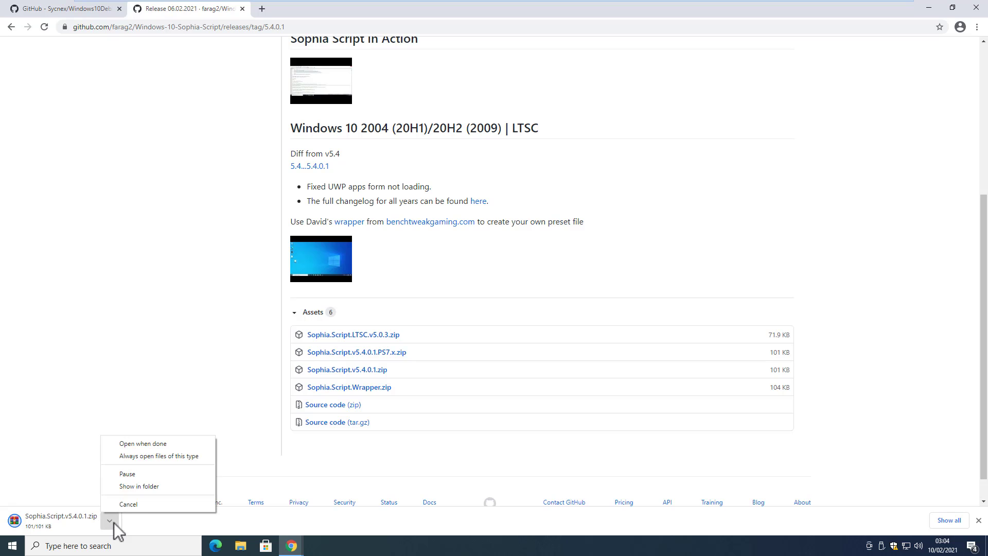
Extract Sophia.Script.v5.4.0.1.zip in Downloads and open its Sophia Script v5.4.0.1 subfolder
{"action": "left_click", "coordinate": [156, 484]}
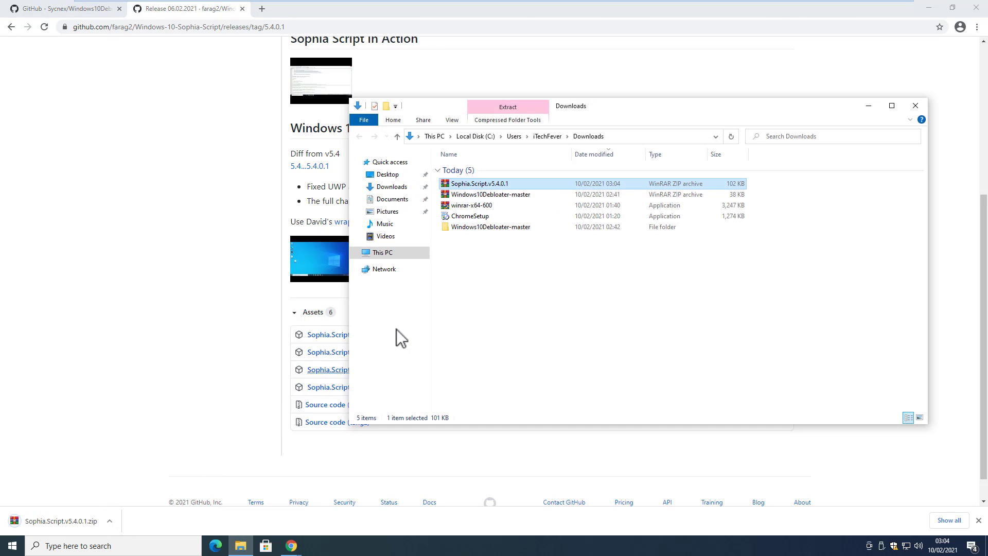
{"action": "right_click", "coordinate": [517, 185]}
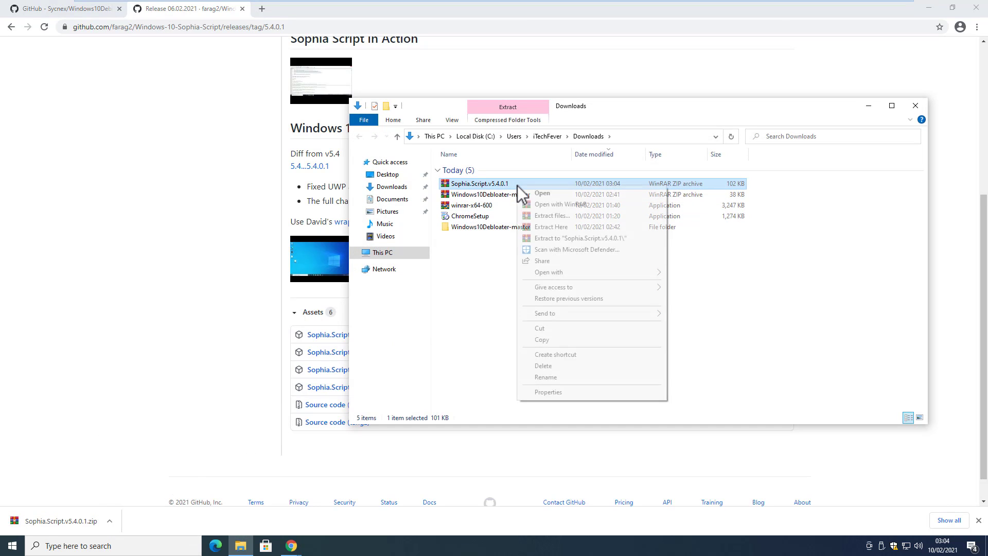
{"action": "left_click", "coordinate": [582, 238]}
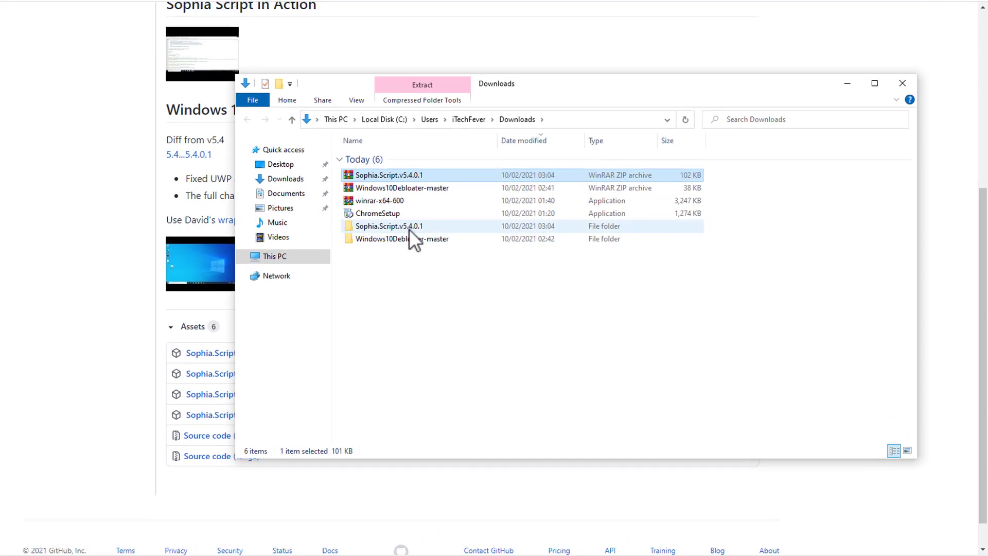
{"action": "double_click", "coordinate": [489, 227]}
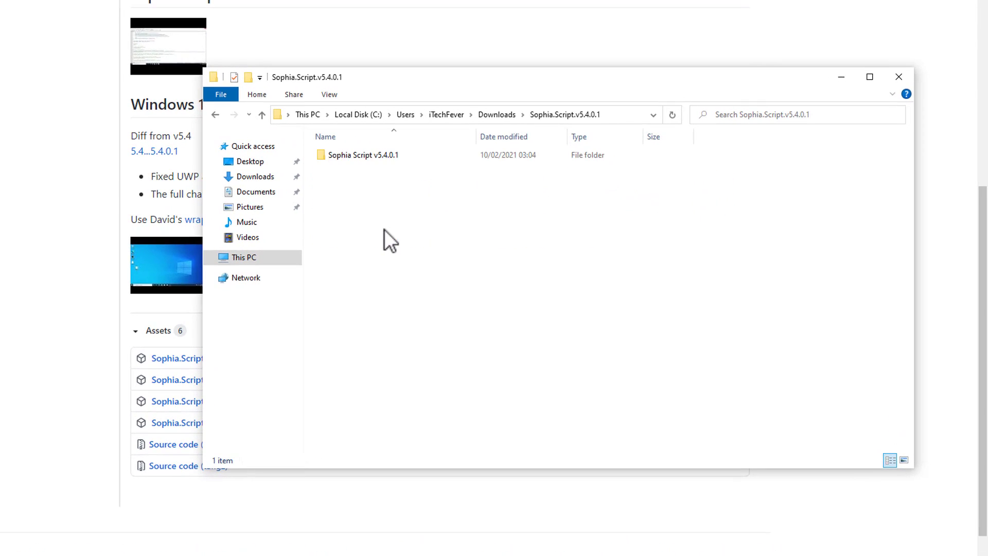
{"action": "left_click", "coordinate": [367, 156]}
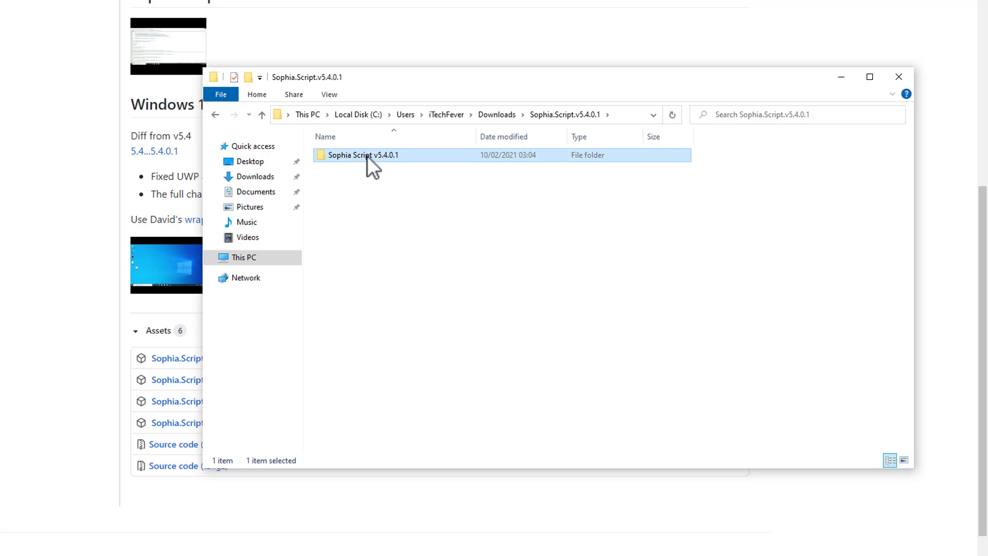
Launch Windows PowerShell as administrator from this folder via the File menu
{"action": "left_click", "coordinate": [211, 95]}
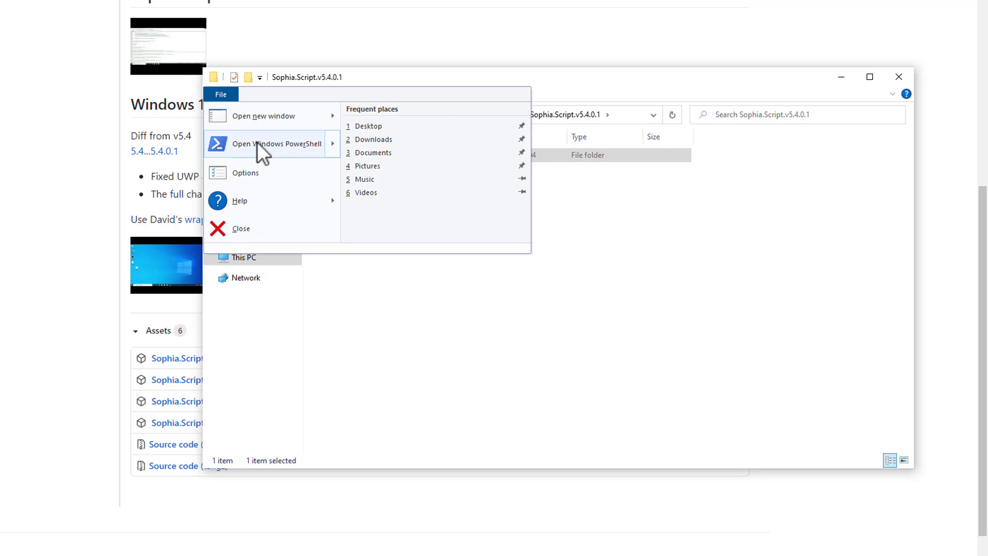
{"action": "mouse_move", "coordinate": [264, 145]}
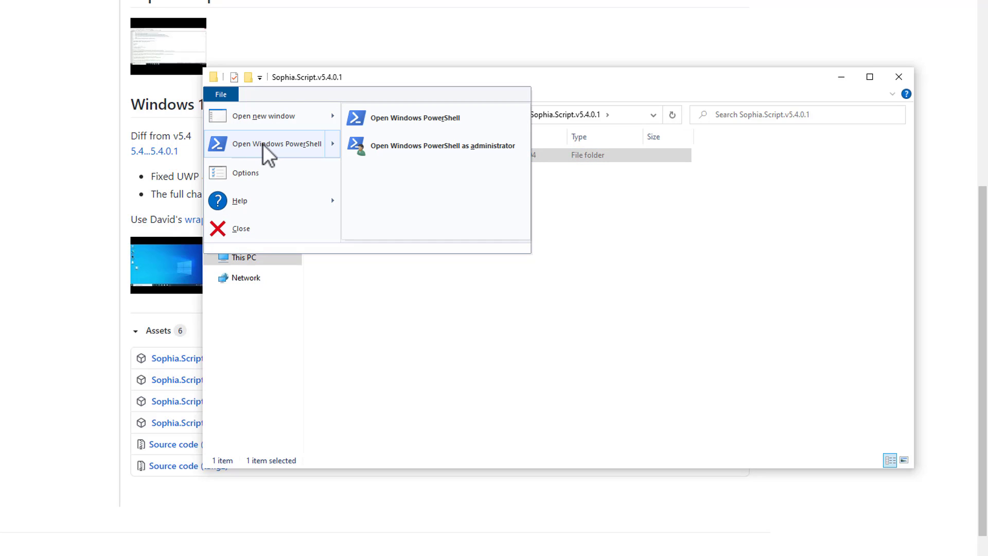
{"action": "left_click", "coordinate": [452, 151]}
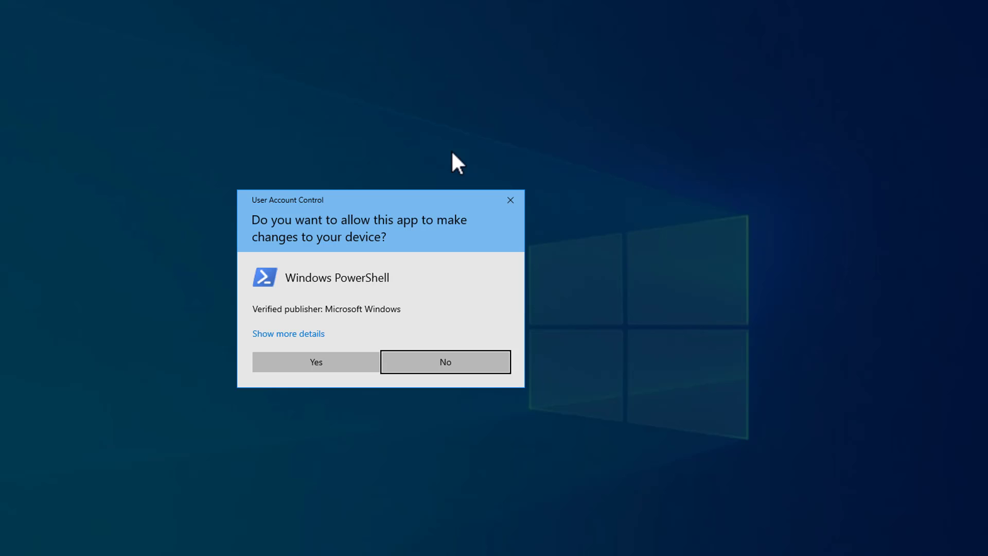
Approve admin rights and run Set-ExecutionPolicy -ExecutionPolicy Bypass -Scope Process -Force
{"action": "left_click", "coordinate": [339, 366]}
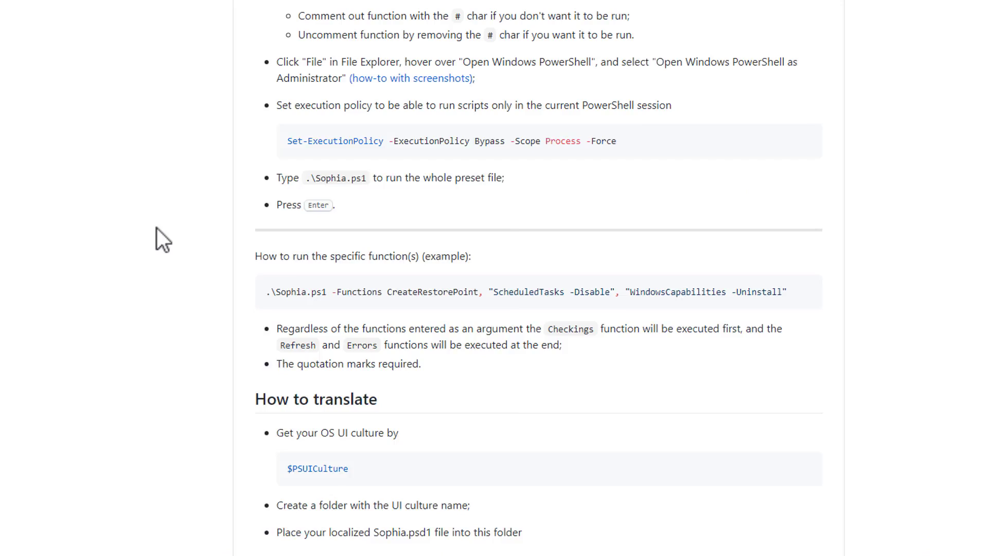
{"action": "scroll", "coordinate": [156, 228], "scroll_direction": "up", "scroll_amount": 3}
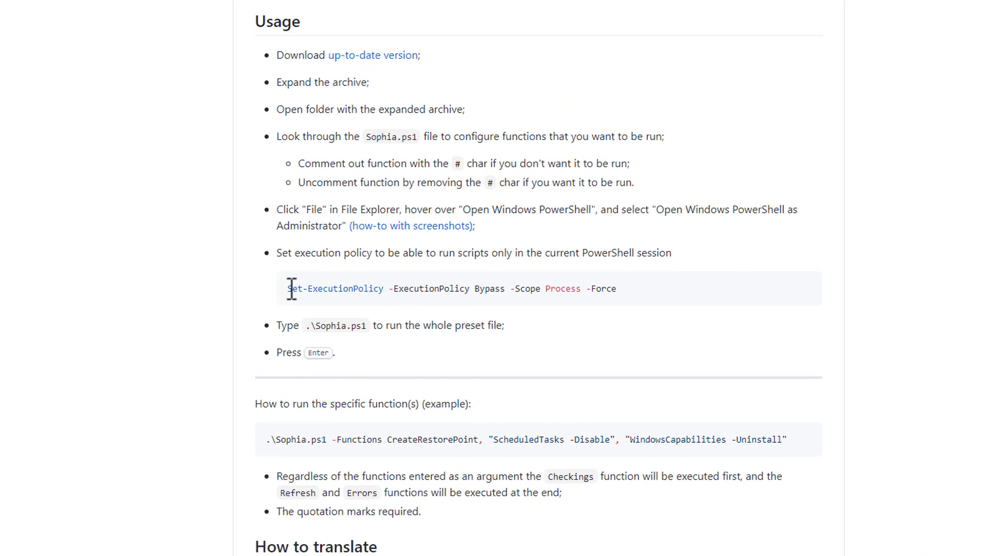
{"action": "left_click_drag", "start_coordinate": [287, 288], "coordinate": [470, 288]}
{"action": "left_click_drag", "start_coordinate": [536, 298], "coordinate": [638, 293]}
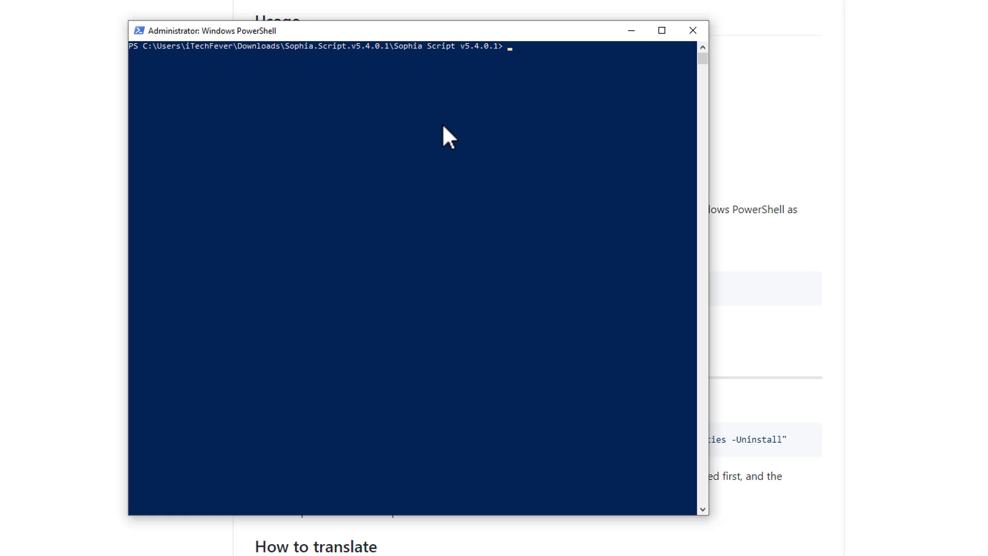
{"action": "right_click", "coordinate": [443, 125]}
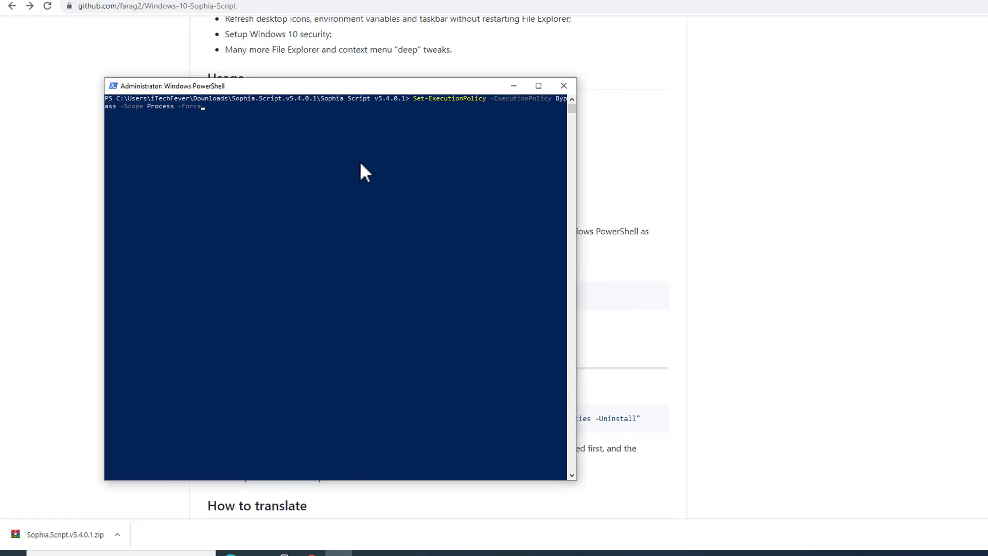
{"action": "key", "text": "Return"}
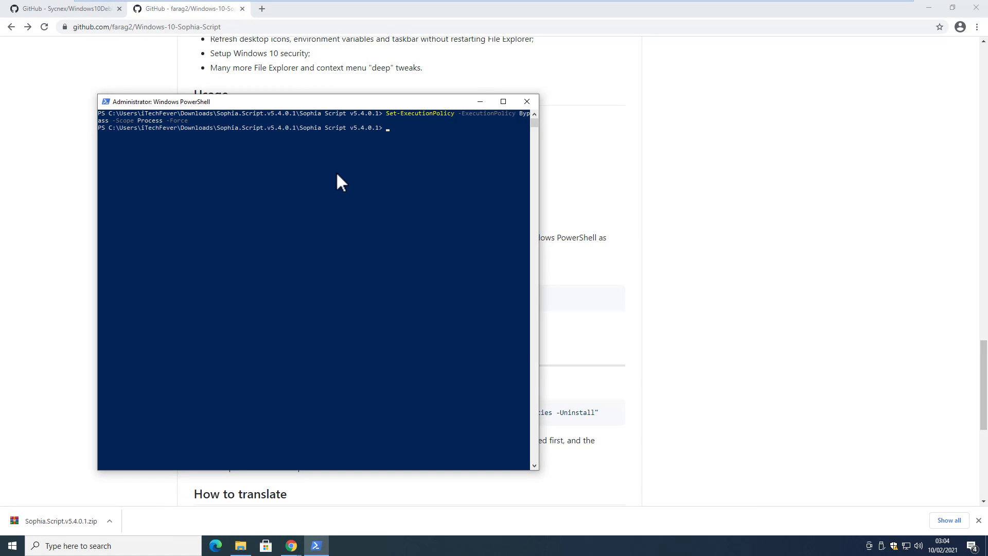
Copy and run .\Sophia.ps1 in the administrator PowerShell to start the preset
{"action": "left_click", "coordinate": [608, 329]}
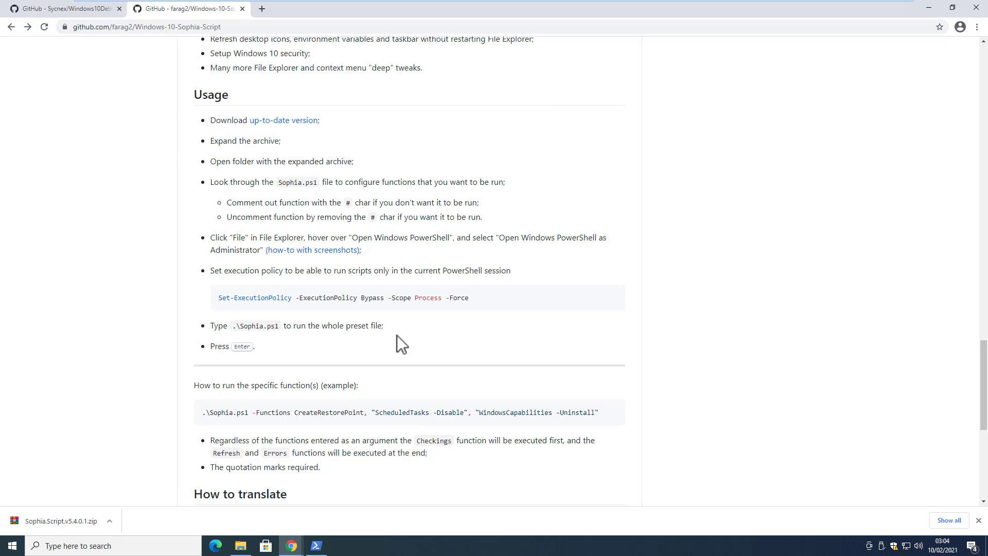
{"action": "left_click_drag", "start_coordinate": [278, 325], "coordinate": [231, 327]}
{"action": "key", "text": "ctrl+c"}
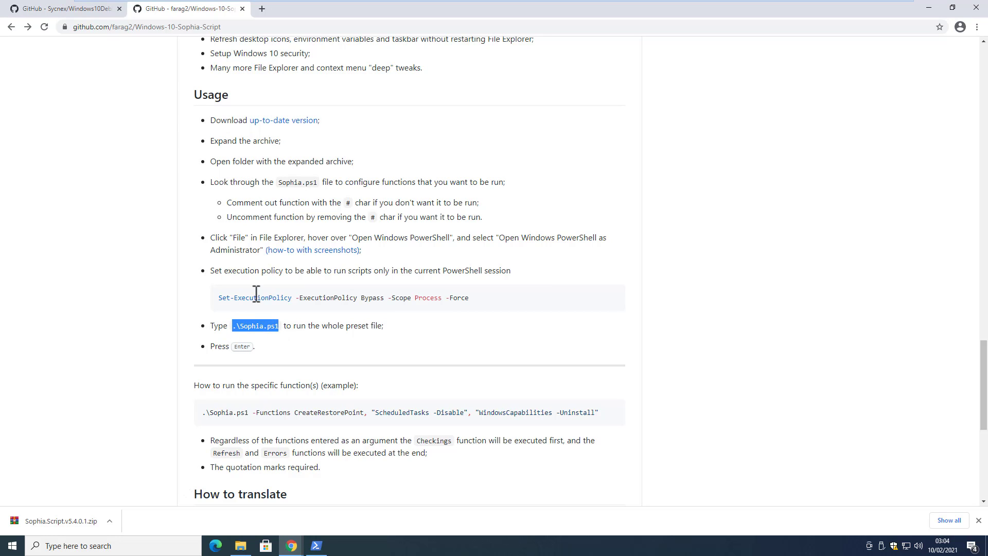
{"action": "left_click", "coordinate": [316, 546]}
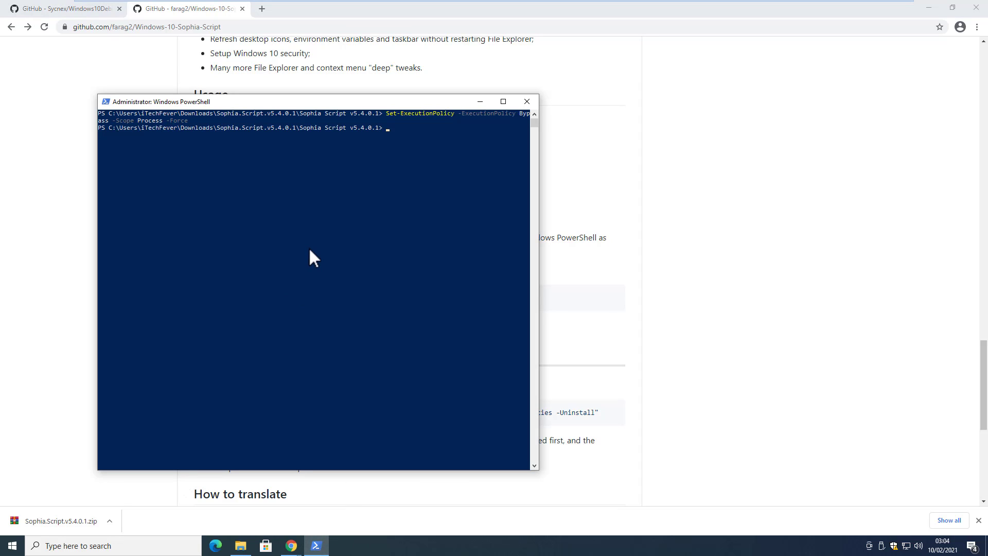
{"action": "key", "text": "ctrl+v"}
{"action": "key", "text": "Return"}
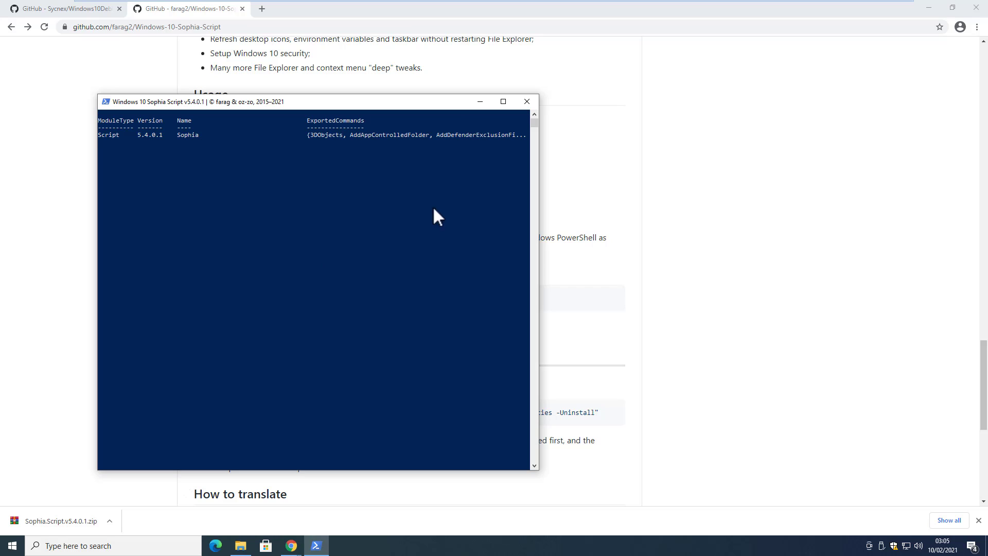
Disable the four scheduled tasks, then untick PowerShell 2.0, its Engine, Work Folders and XPS Writer features
{"action": "left_click", "coordinate": [930, 9]}
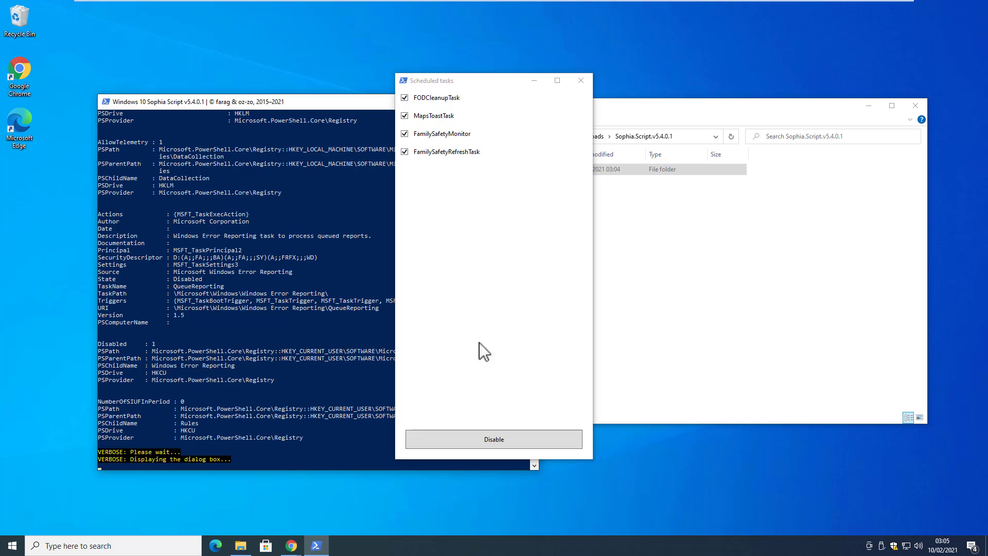
{"action": "left_click", "coordinate": [492, 446]}
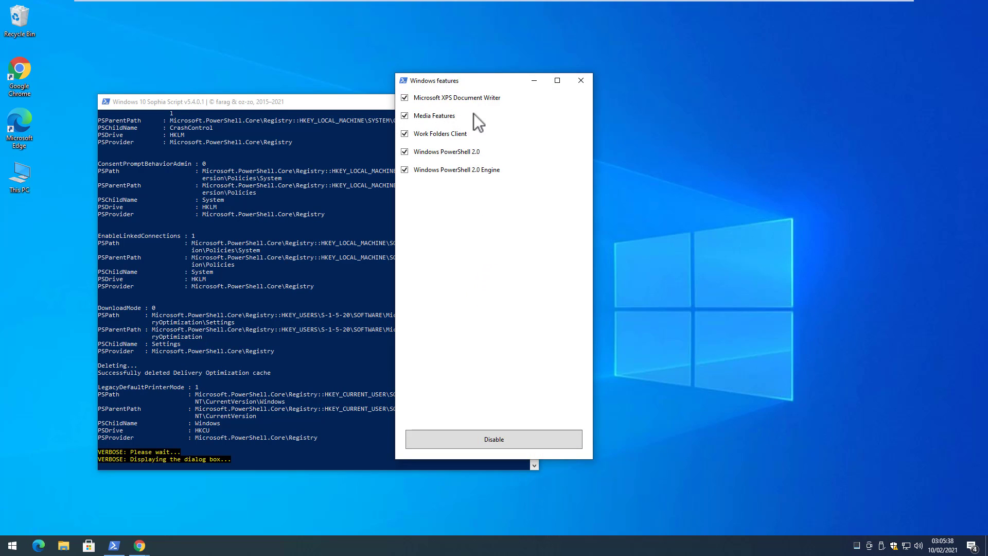
{"action": "left_click", "coordinate": [406, 153]}
{"action": "left_click", "coordinate": [404, 169]}
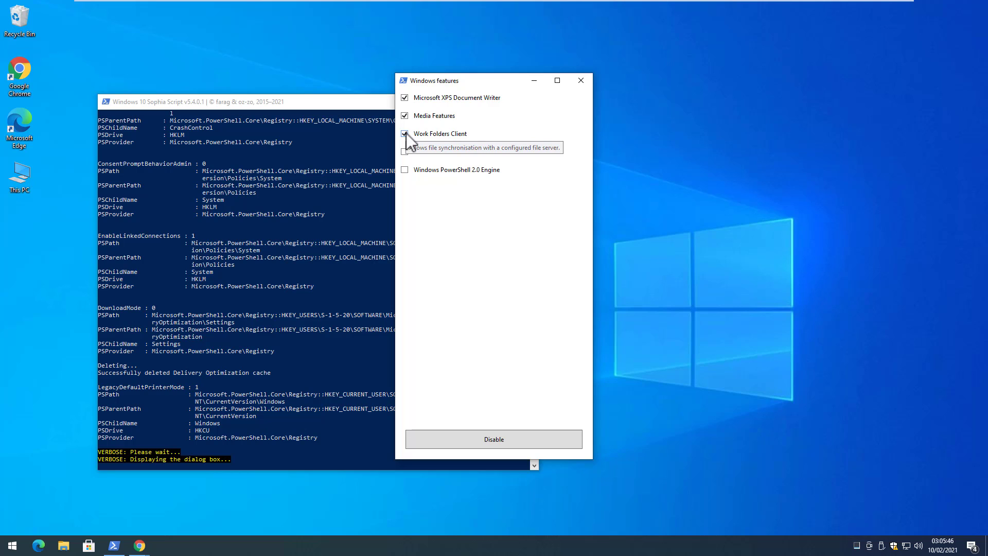
{"action": "left_click", "coordinate": [406, 134]}
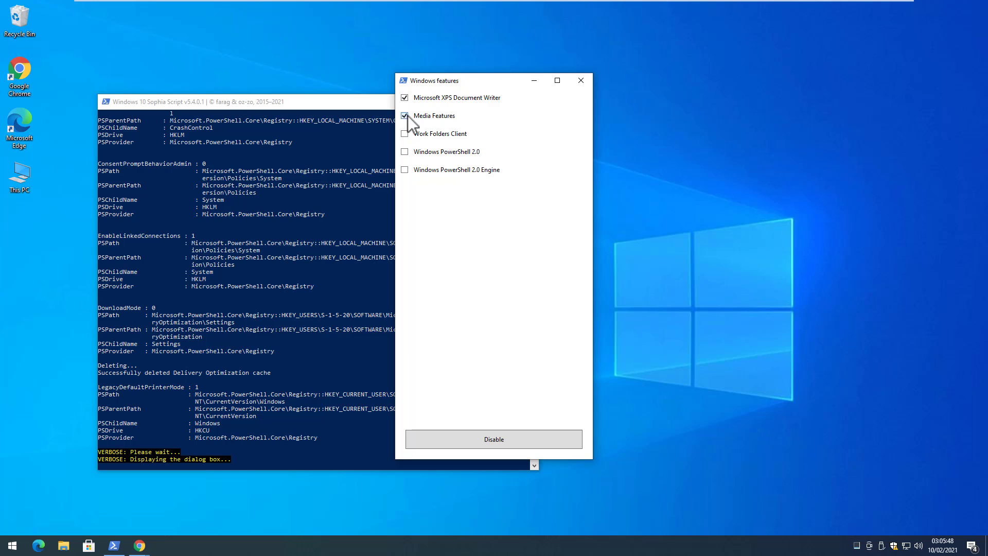
{"action": "left_click", "coordinate": [405, 99]}
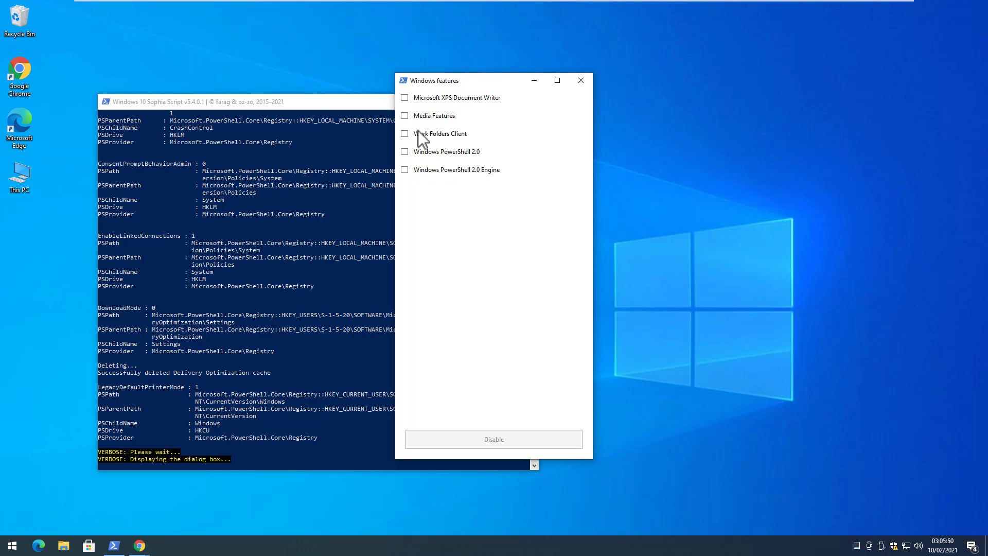
{"action": "left_click", "coordinate": [581, 82]}
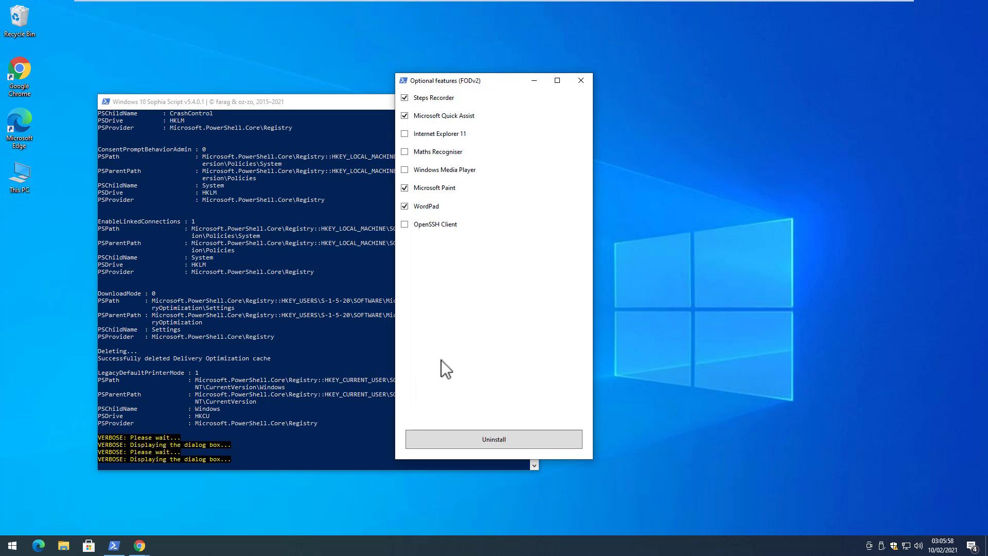
Untick Steps Recorder, Microsoft Paint and WordPad, then uninstall only Microsoft Quick Assist
{"action": "left_click", "coordinate": [409, 97]}
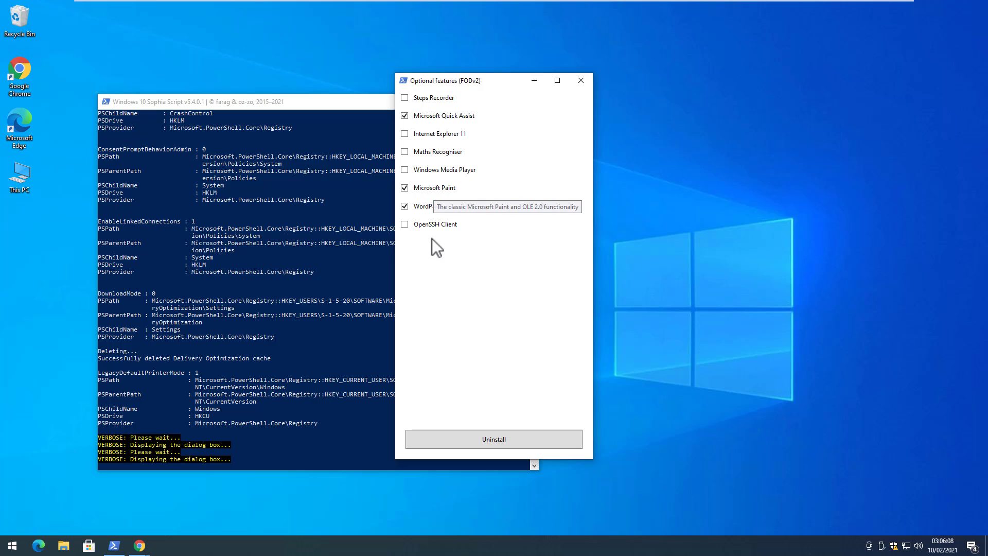
{"action": "left_click", "coordinate": [405, 188]}
{"action": "left_click", "coordinate": [405, 206]}
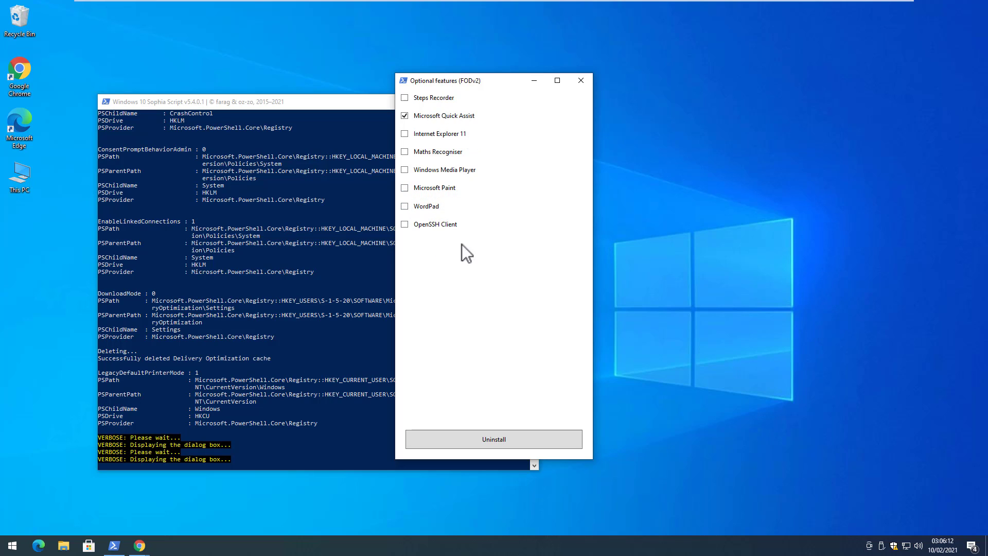
{"action": "left_click", "coordinate": [497, 440]}
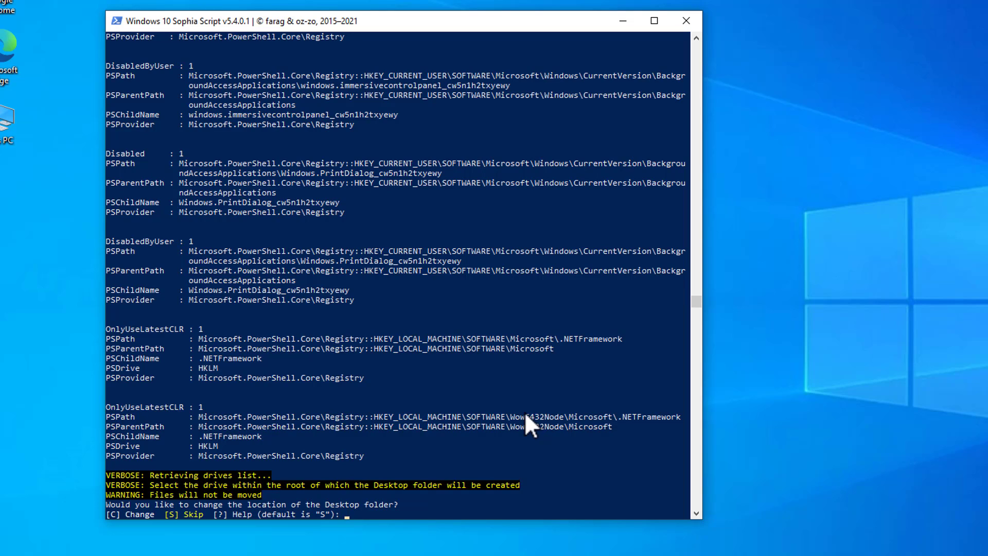
Answer S to skip relocating the Desktop, Documents, Downloads, Music, Pictures and Videos folders
{"action": "type", "text": "s"}
{"action": "type", "text": "."}
{"action": "key", "text": "Return"}
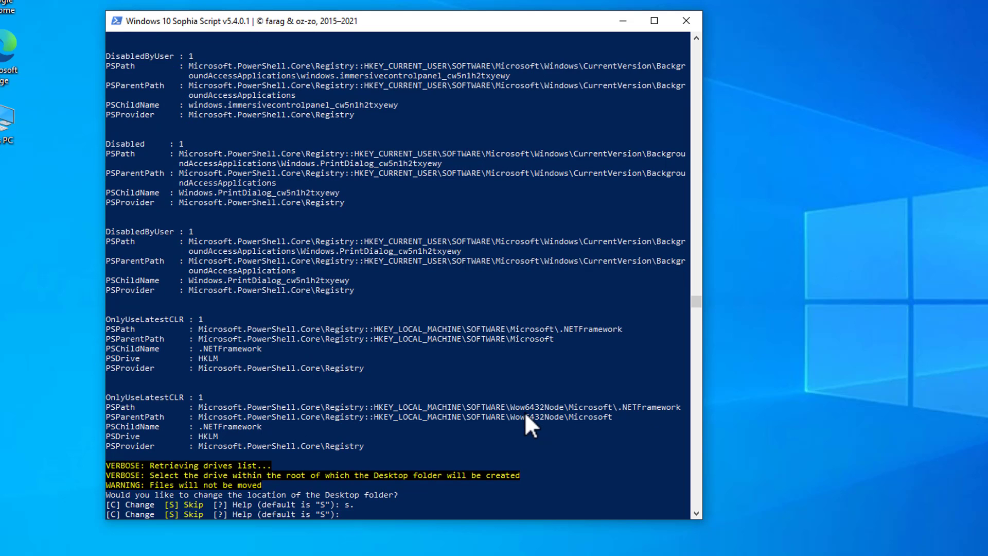
{"action": "type", "text": "s"}
{"action": "key", "text": "Return"}
{"action": "type", "text": "s"}
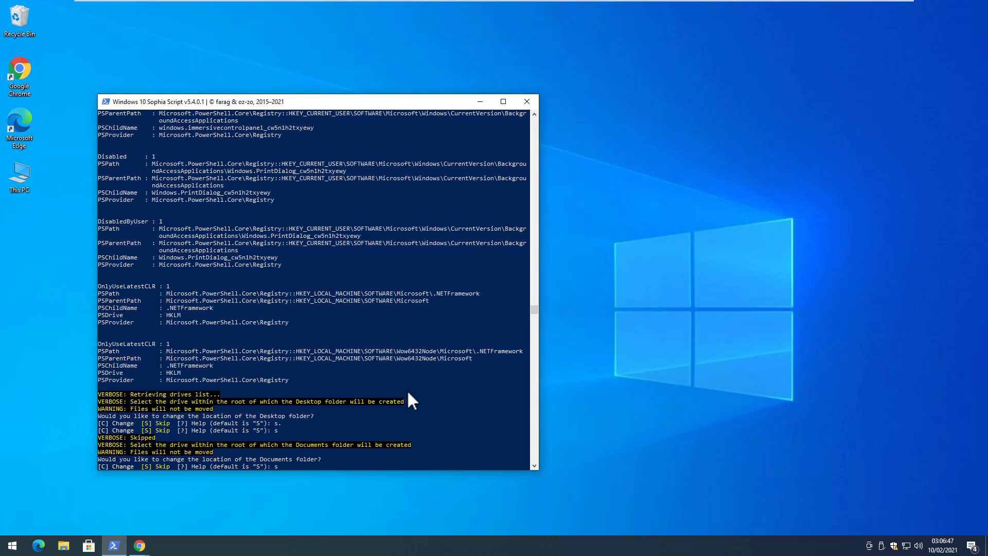
{"action": "key", "text": "Return"}
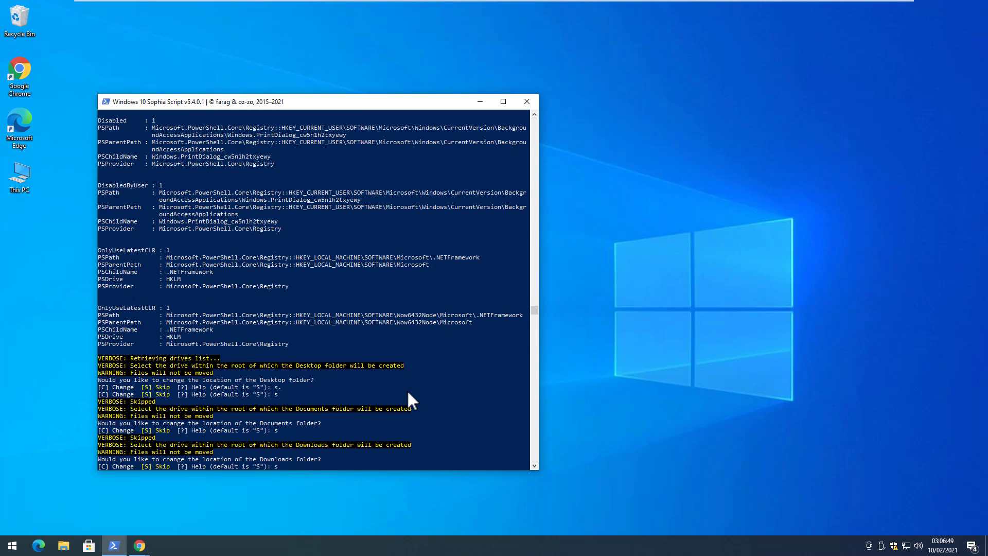
{"action": "type", "text": "s"}
{"action": "key", "text": "Return"}
{"action": "type", "text": "s"}
{"action": "key", "text": "Return"}
{"action": "type", "text": "s"}
{"action": "key", "text": "Return"}
{"action": "key", "text": "s"}
{"action": "key", "text": "Return"}
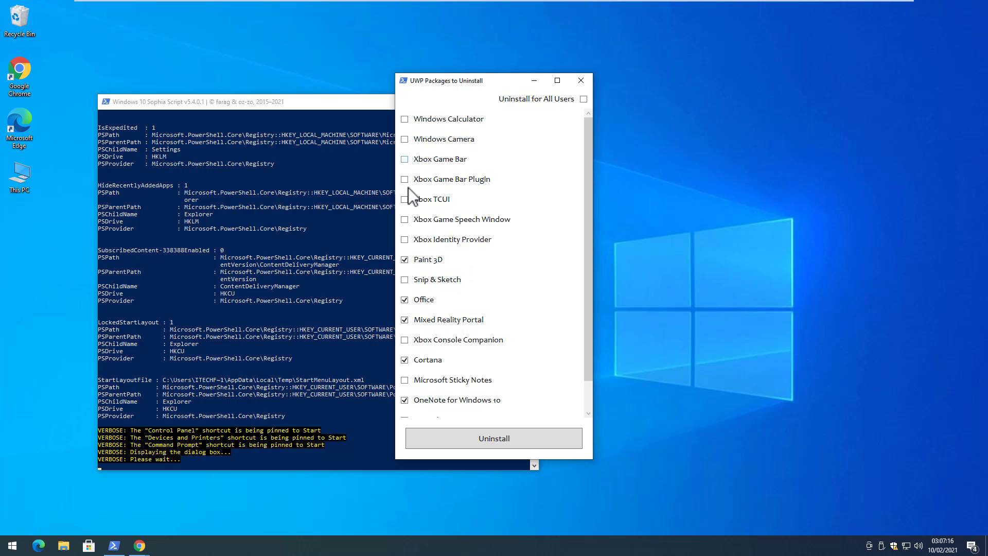
Keep Office, uninstall Paint 3D, Mixed Reality Portal, Cortana, OneNote and Your Phone, then close the console
{"action": "left_click", "coordinate": [410, 303]}
{"action": "scroll", "coordinate": [456, 327], "scroll_direction": "down", "scroll_amount": 1}
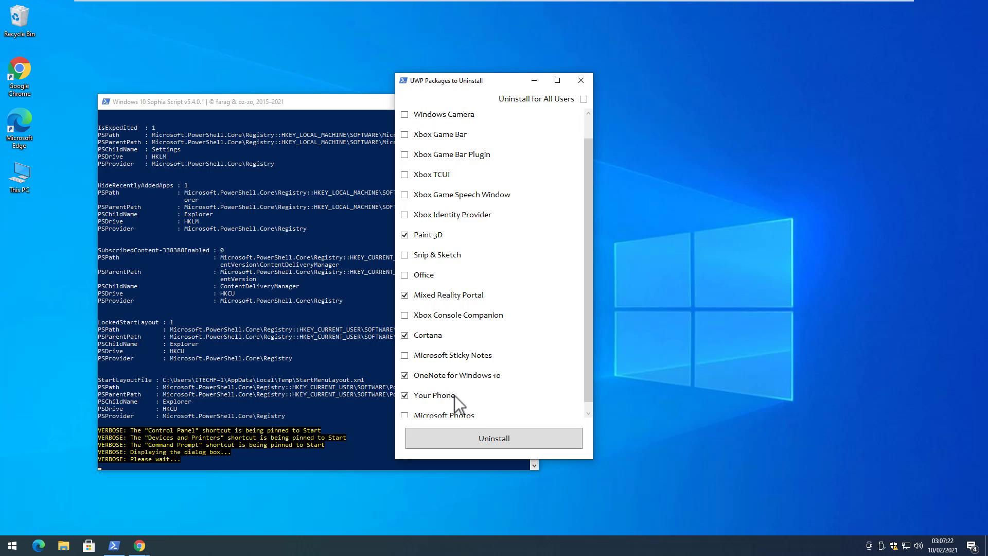
{"action": "scroll", "coordinate": [456, 401], "scroll_direction": "down", "scroll_amount": 1}
{"action": "left_click", "coordinate": [499, 437]}
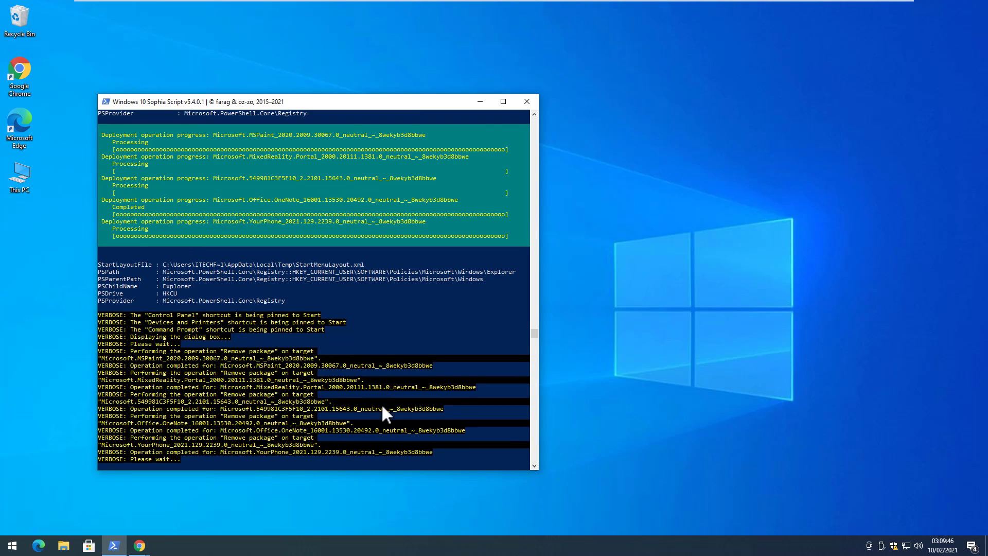
{"action": "left_click", "coordinate": [530, 101]}
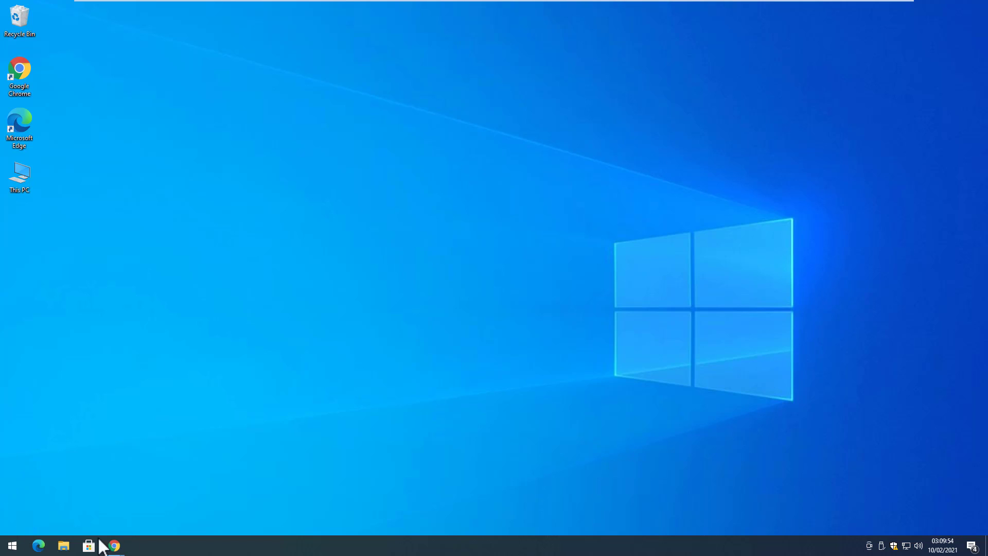
Browse the shortened Start menu app list, then launch Windows Settings
{"action": "left_click", "coordinate": [12, 545]}
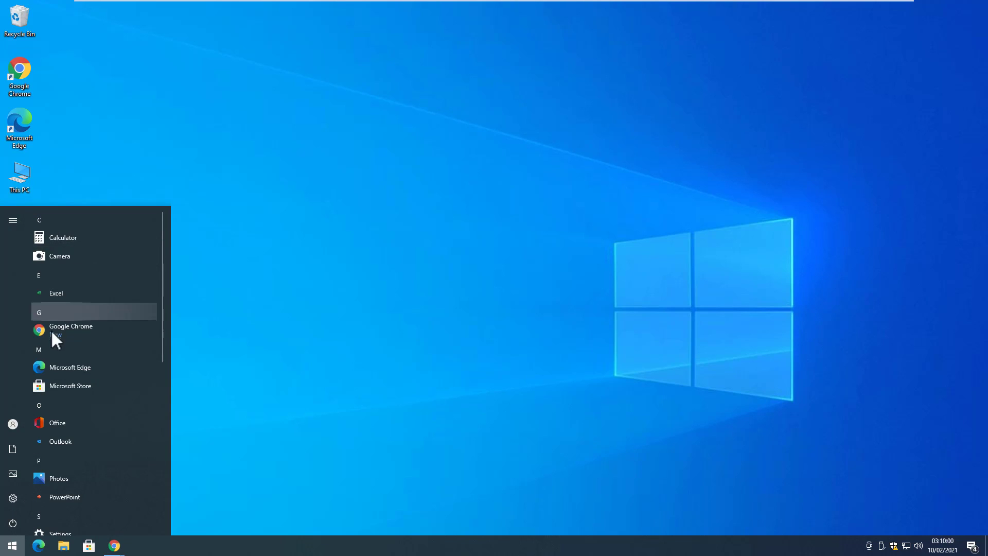
{"action": "scroll", "coordinate": [90, 398], "scroll_direction": "down", "scroll_amount": 2}
{"action": "scroll", "coordinate": [91, 398], "scroll_direction": "down", "scroll_amount": 4}
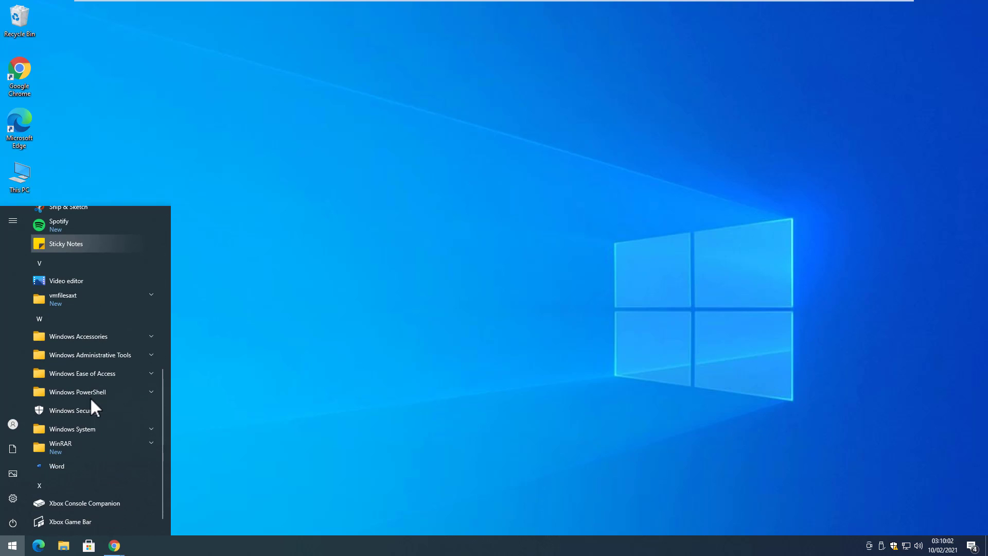
{"action": "scroll", "coordinate": [90, 398], "scroll_direction": "up", "scroll_amount": 6}
{"action": "scroll", "coordinate": [91, 399], "scroll_direction": "up", "scroll_amount": 1}
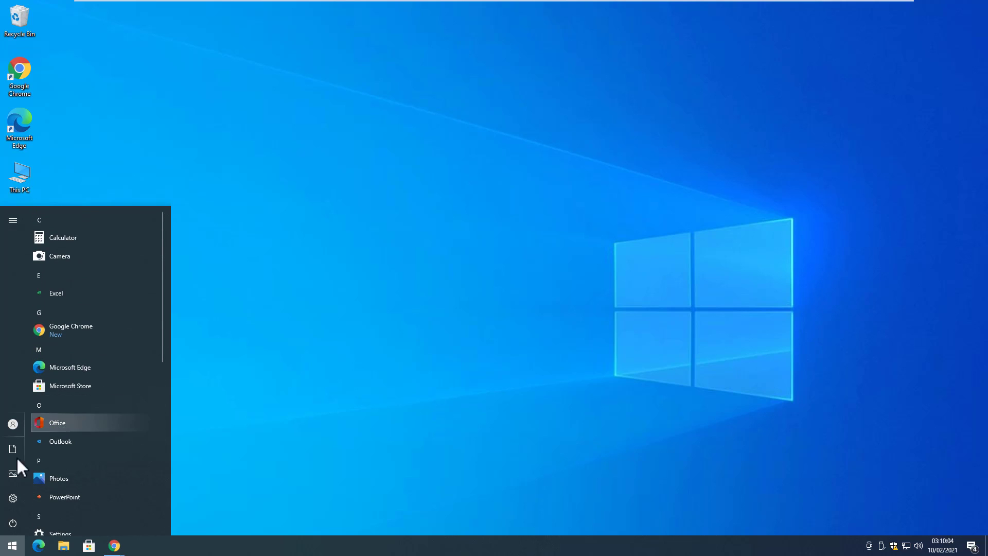
{"action": "left_click", "coordinate": [2, 499]}
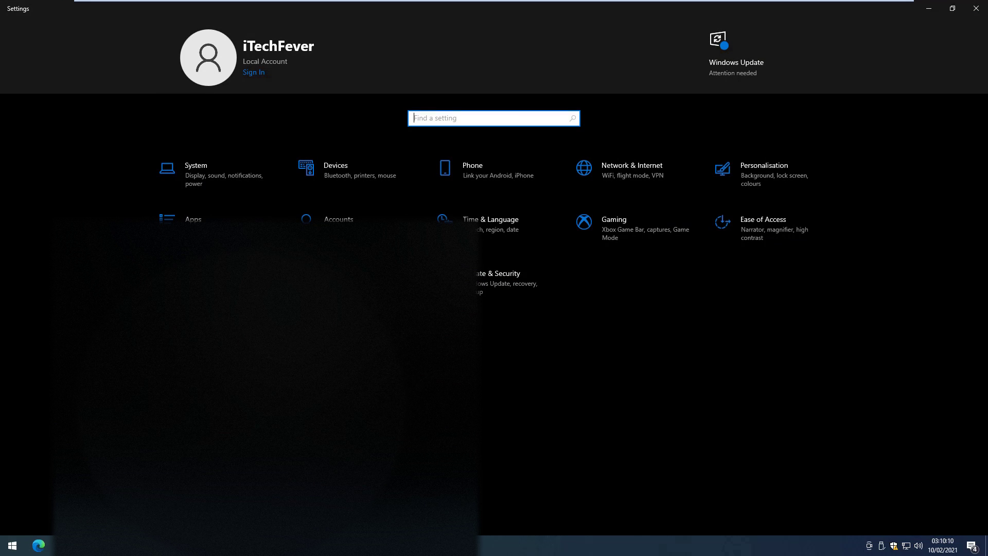
Go to Apps & features and check the installed list now shows 26 apps
{"action": "left_click", "coordinate": [193, 218]}
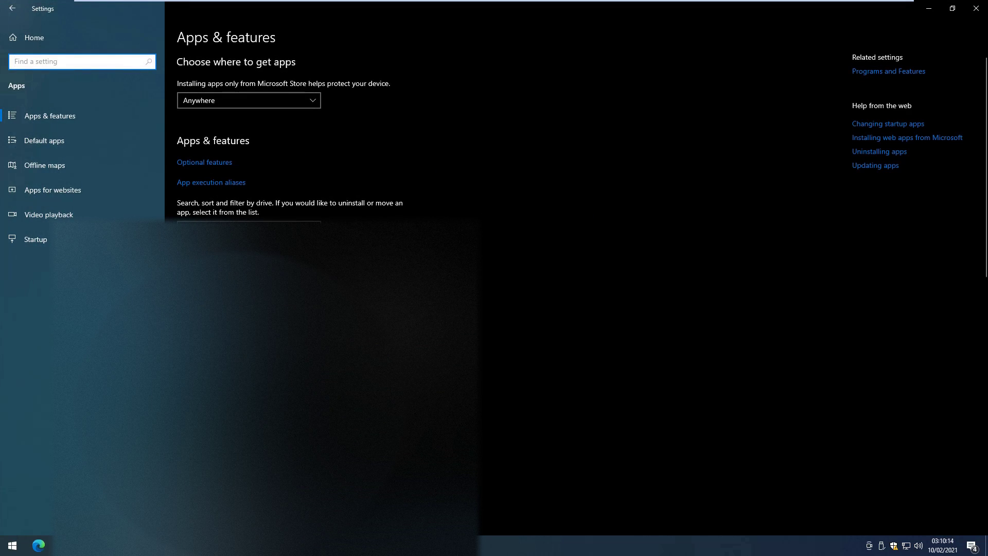
{"action": "scroll", "coordinate": [516, 334], "scroll_direction": "down", "scroll_amount": 2}
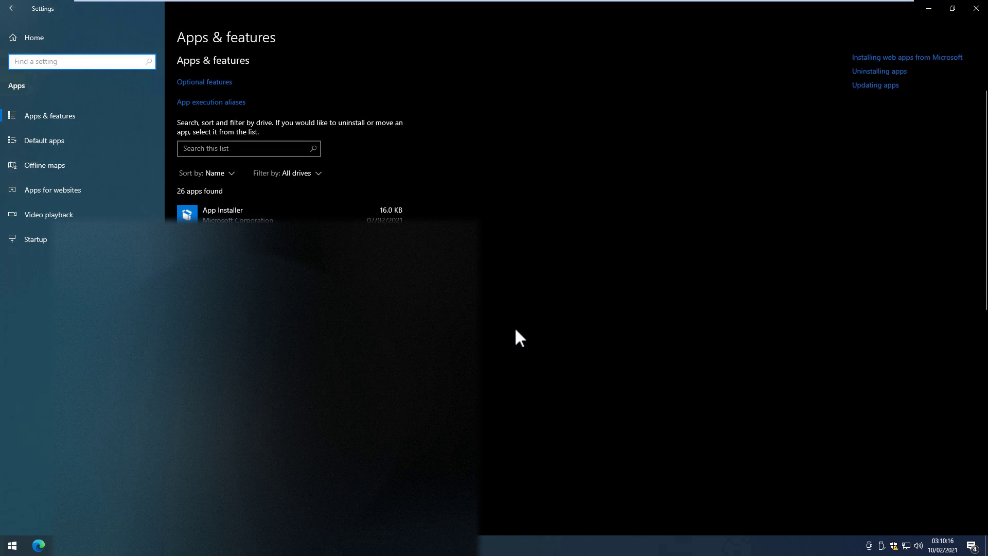